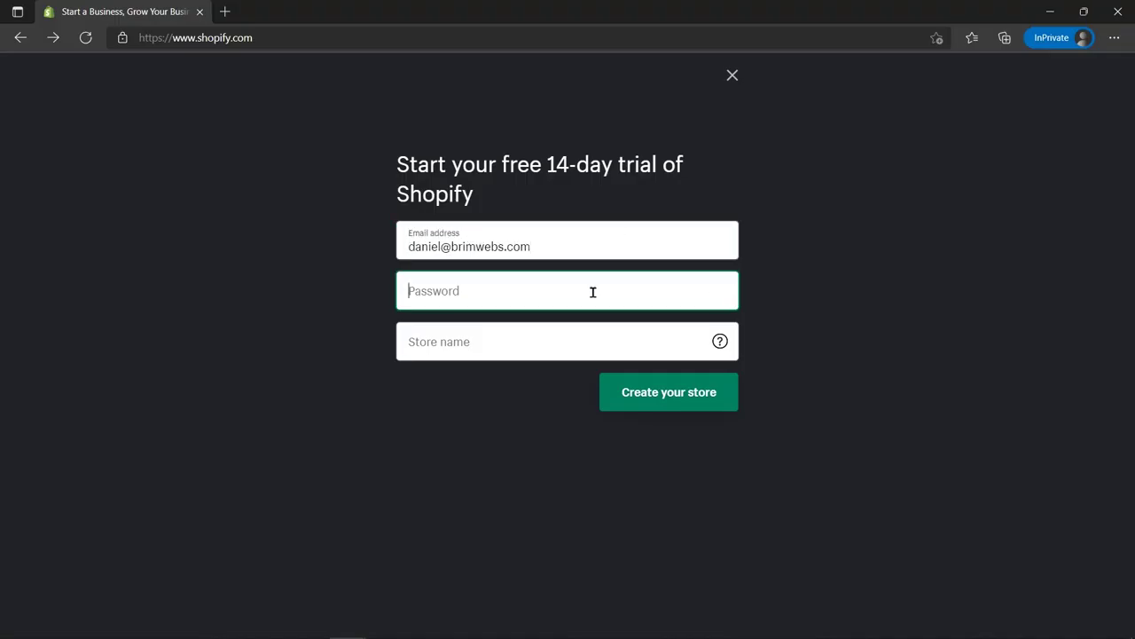
# Enter the store name, highlight the temporary store address and check the signed-in account.
pyautogui.write('daniel-t')
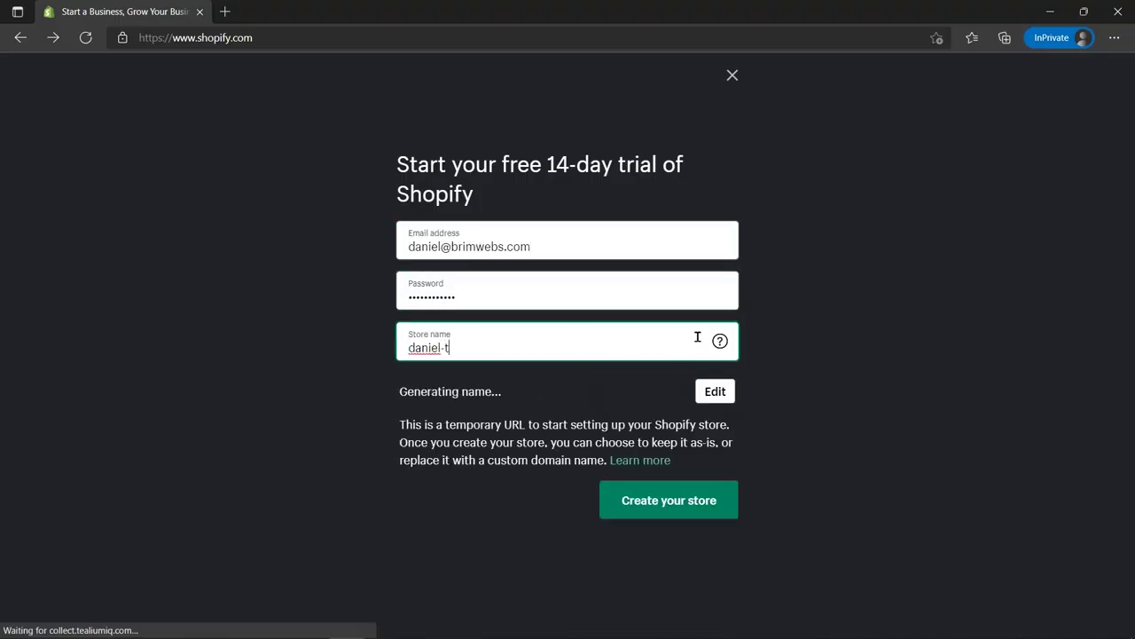
pyautogui.write('3m3')
pyautogui.moveTo(399, 391); pyautogui.dragTo(571, 392)
pyautogui.hotkey('ctrl', 'l')
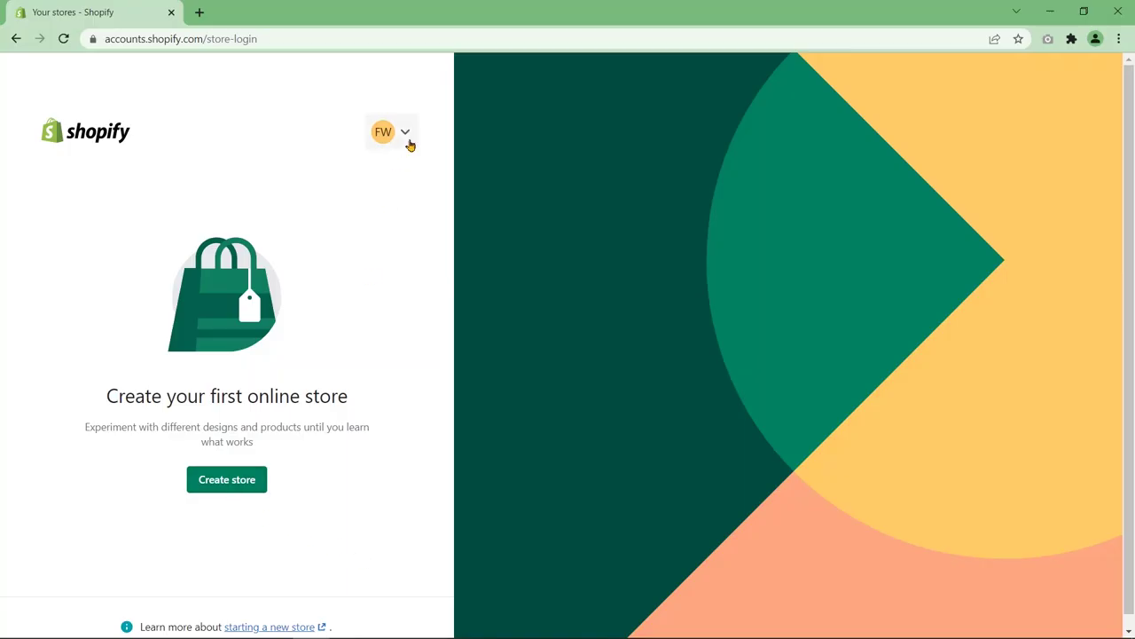
pyautogui.click(410, 144)
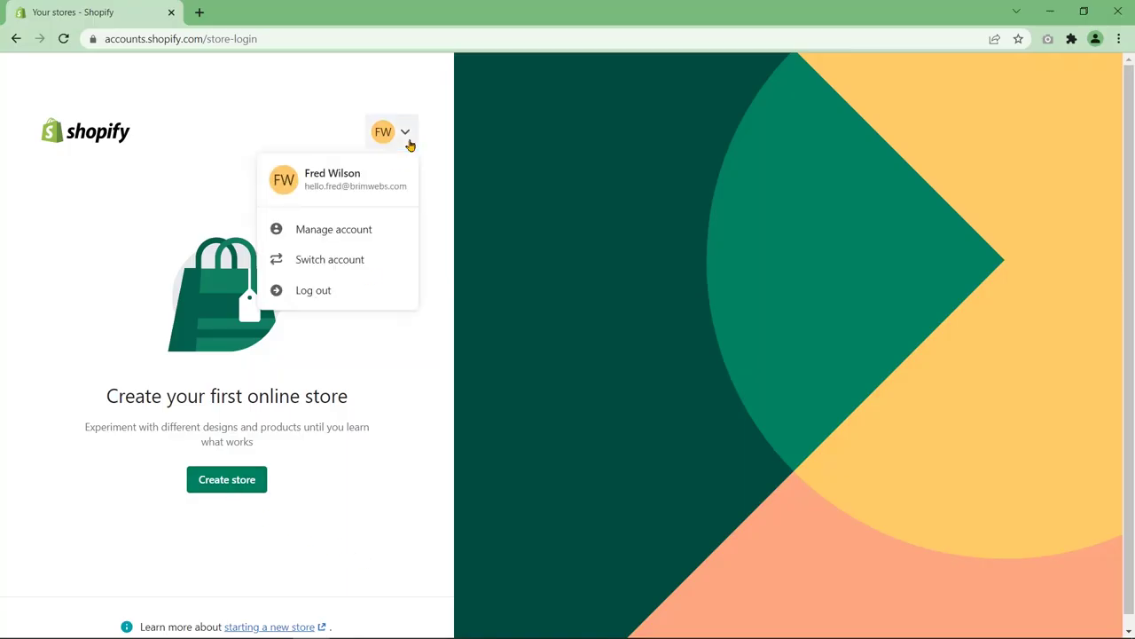
pyautogui.click(410, 144)
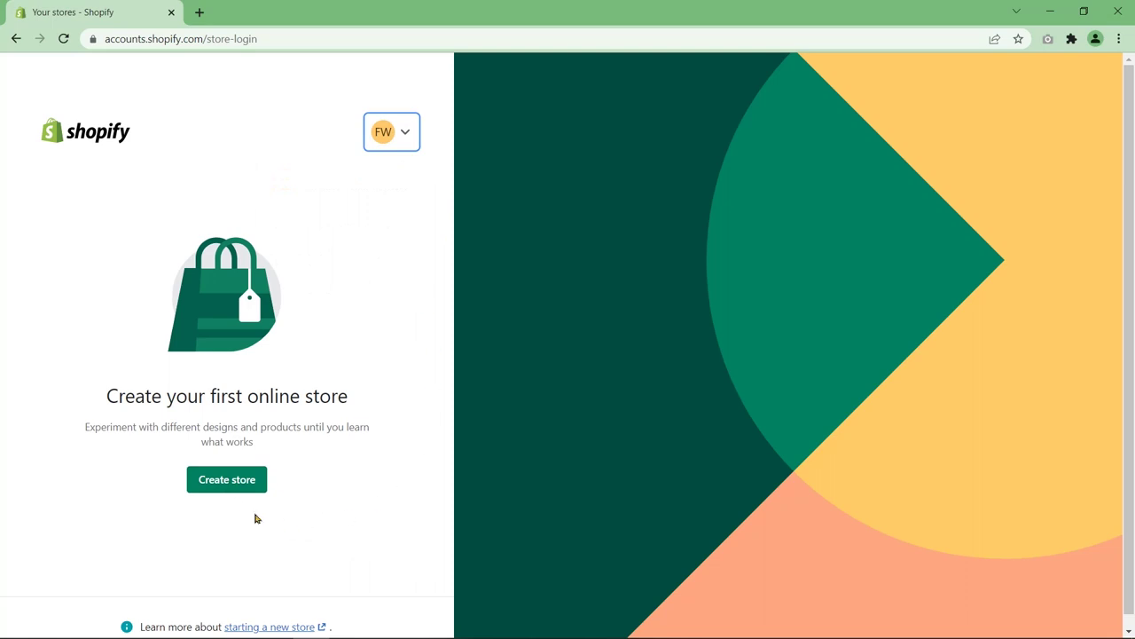
# Enter the account password and log in on accounts.shopify.com.
pyautogui.click(226, 484)
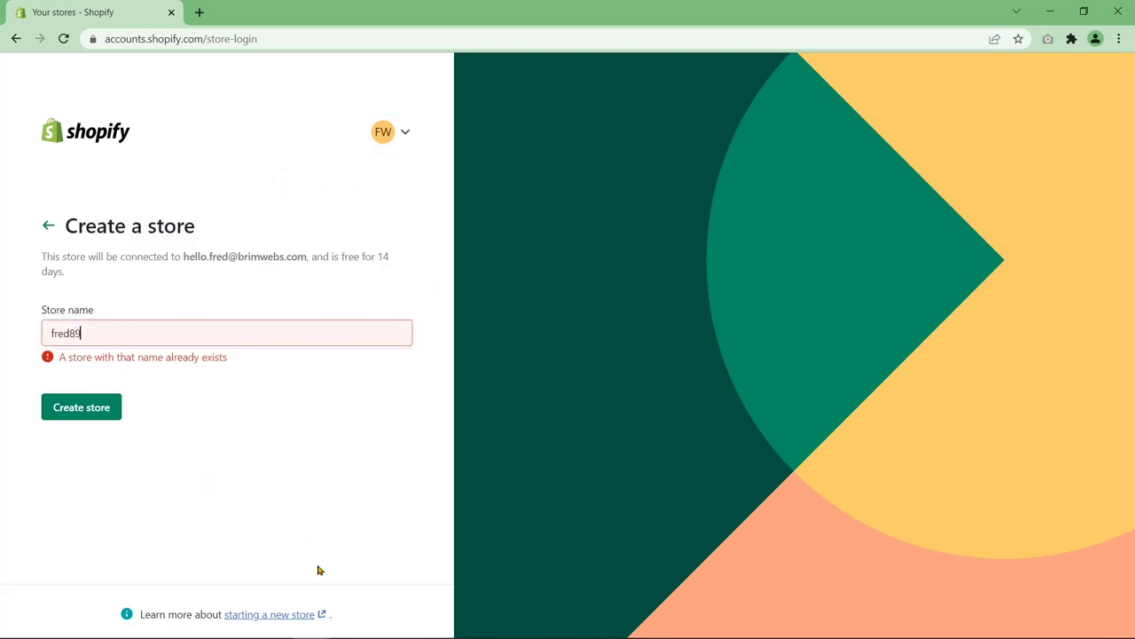
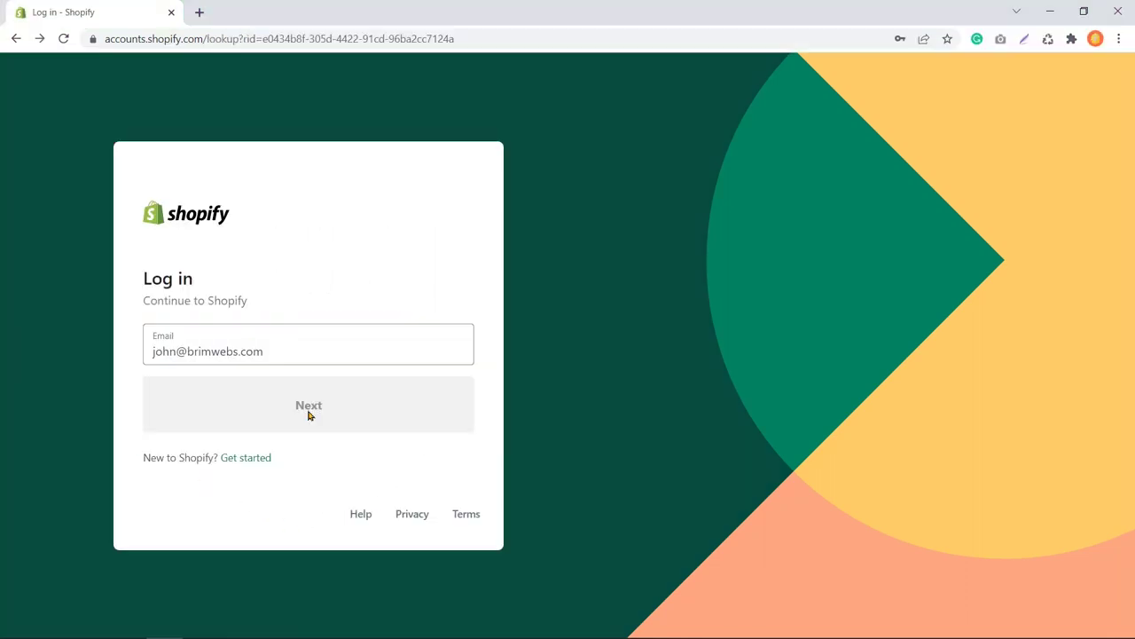
pyautogui.click(309, 413)
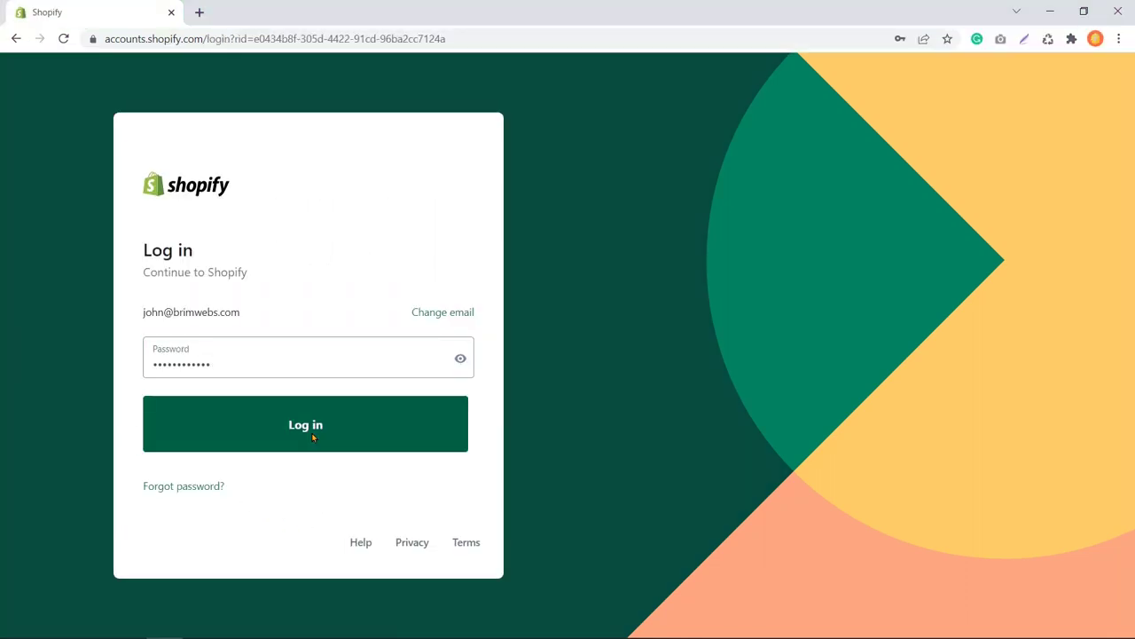
pyautogui.click(312, 436)
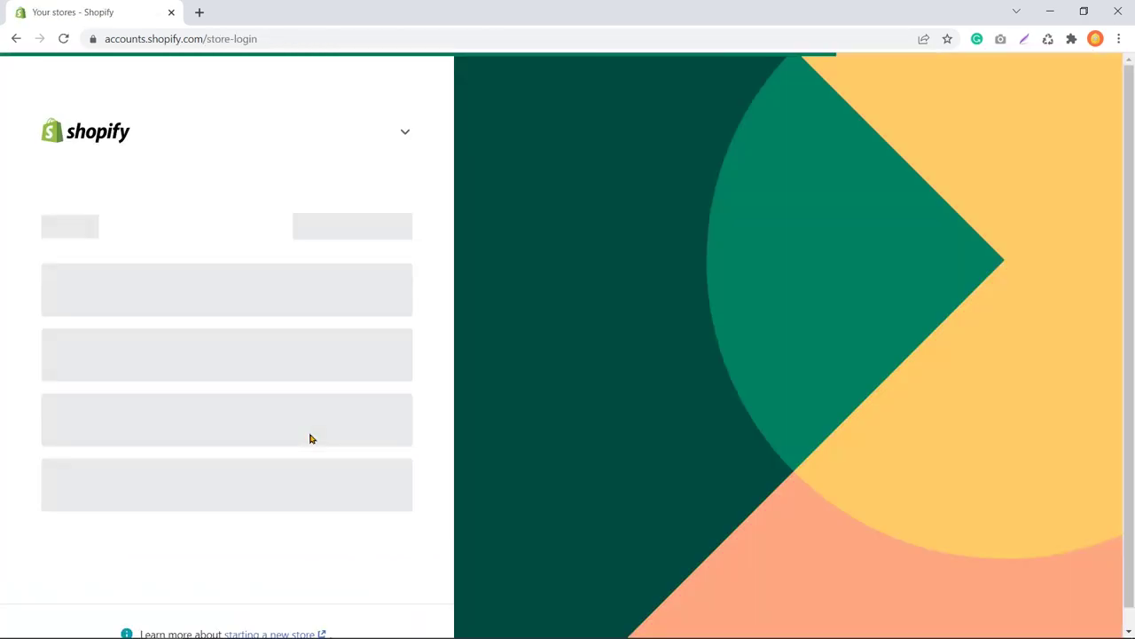
# Review the Inactive stores tab, then return to the Active stores list.
pyautogui.click(182, 297)
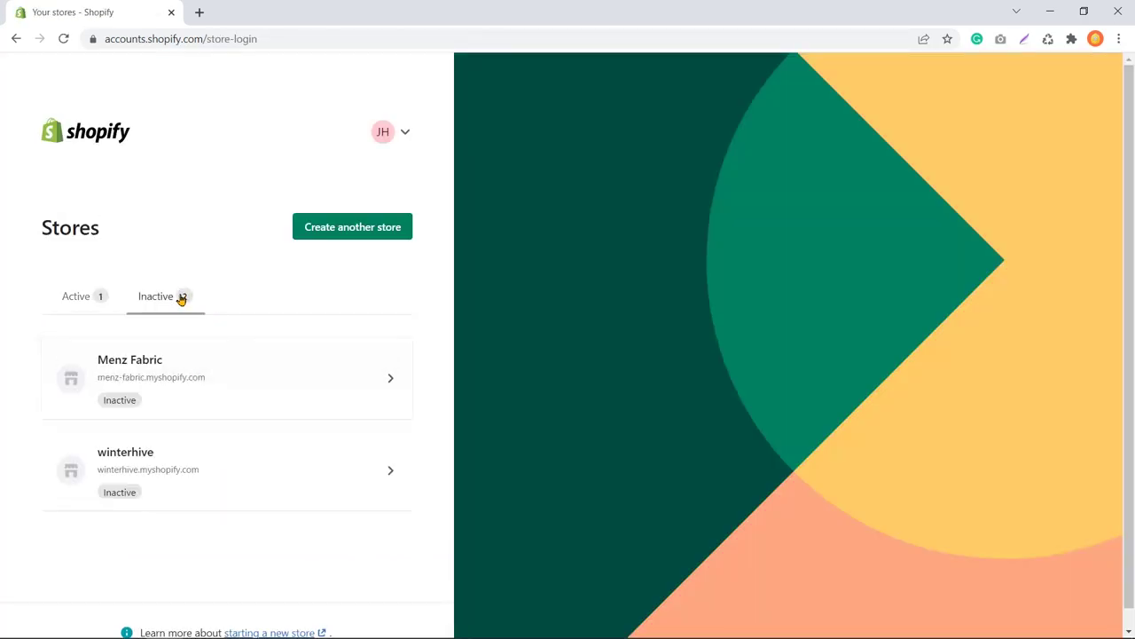
pyautogui.click(404, 133)
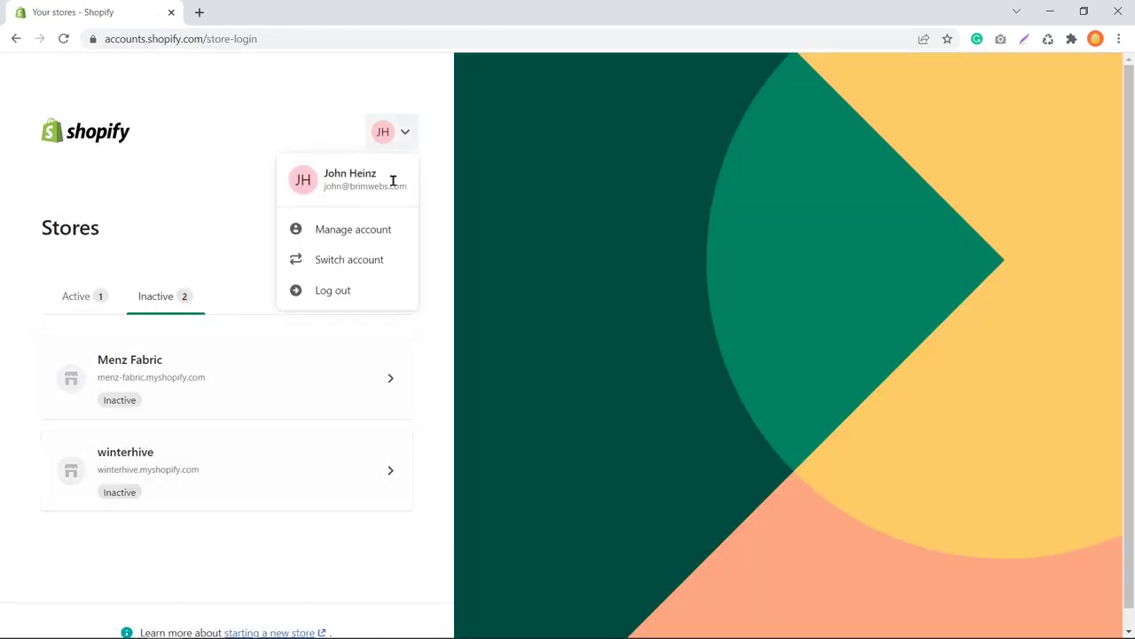
pyautogui.click(239, 212)
pyautogui.click(87, 297)
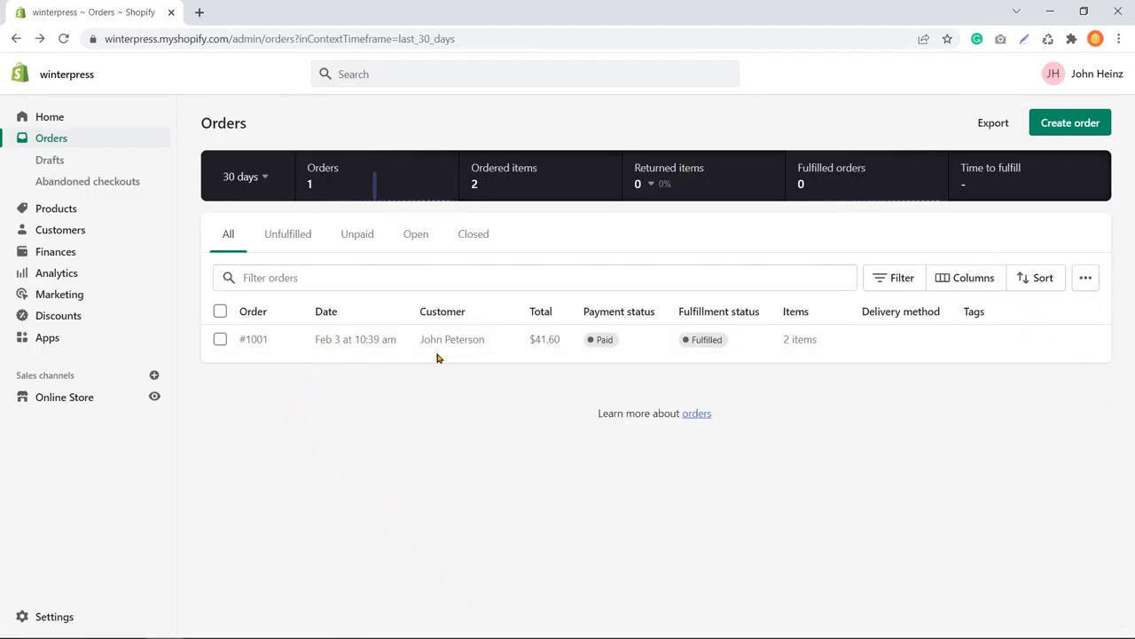
# Scroll the winterpress home dashboard and highlight the store's admin web address.
pyautogui.scroll(-5, 293, 347)
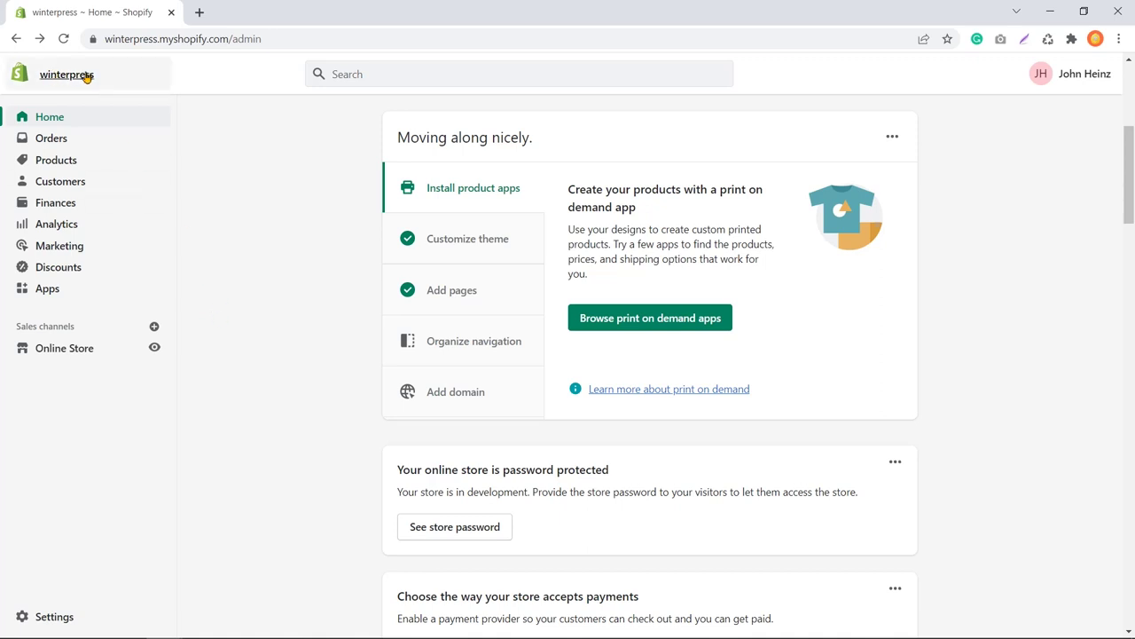
pyautogui.click(106, 39)
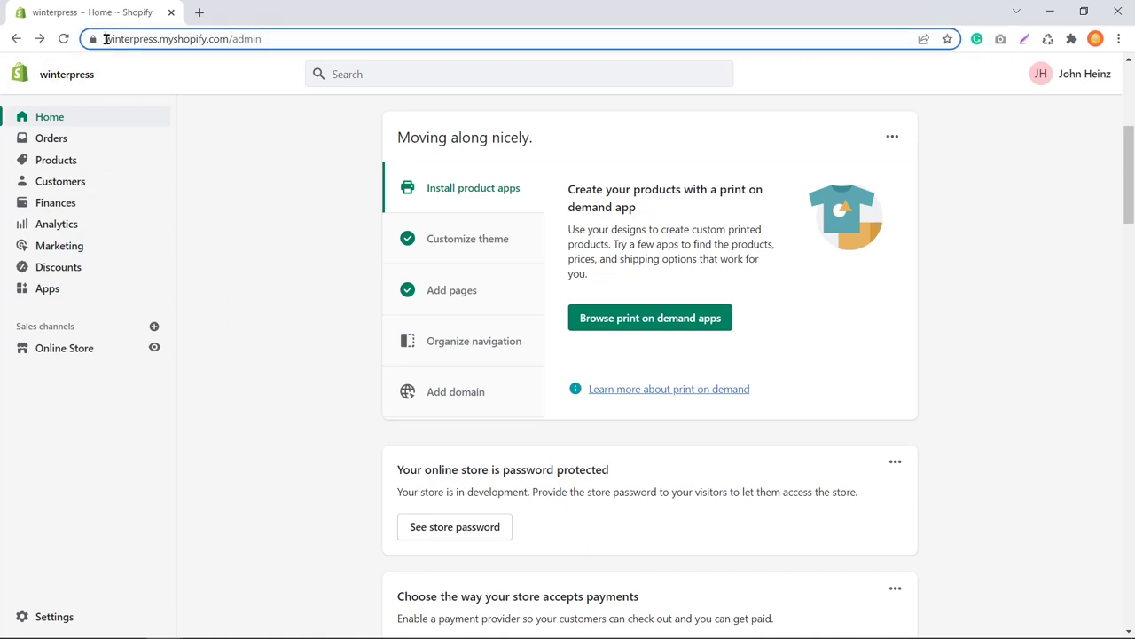
# Open Settings > Domains to show winterpress.myshopify.com as the primary domain.
pyautogui.click(277, 216)
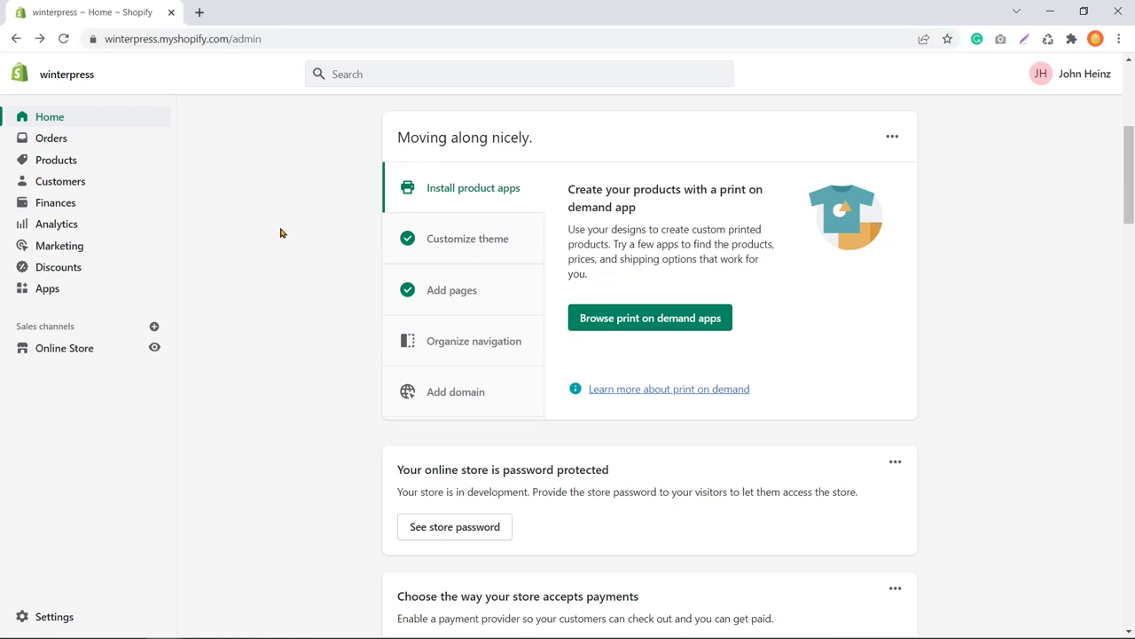
pyautogui.click(47, 621)
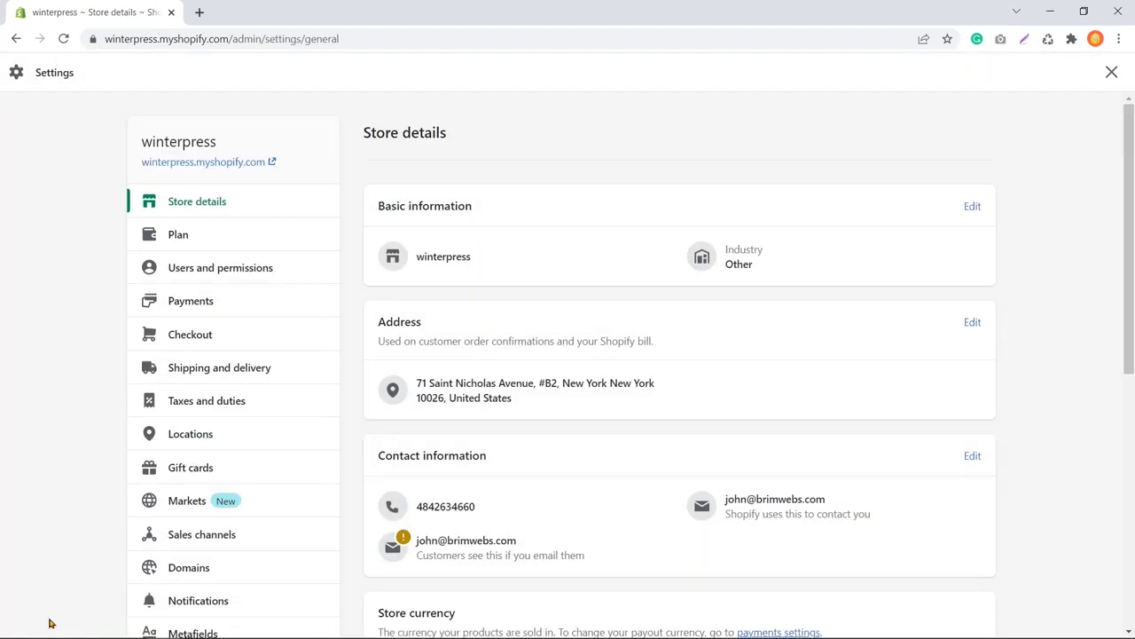
pyautogui.click(214, 571)
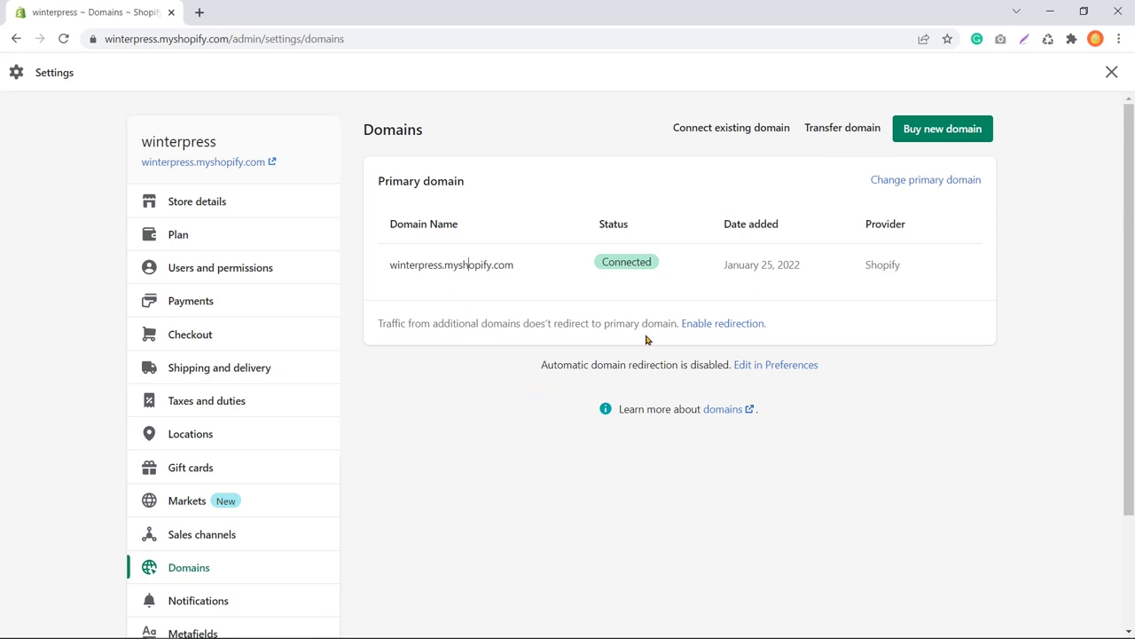
pyautogui.click(922, 142)
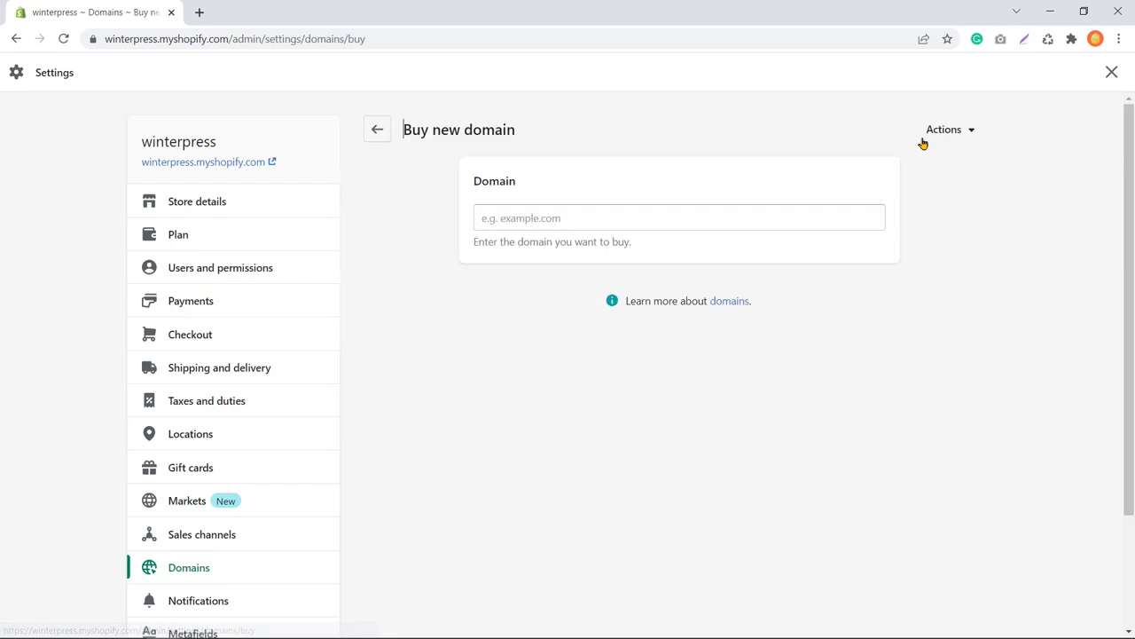
pyautogui.click(640, 217)
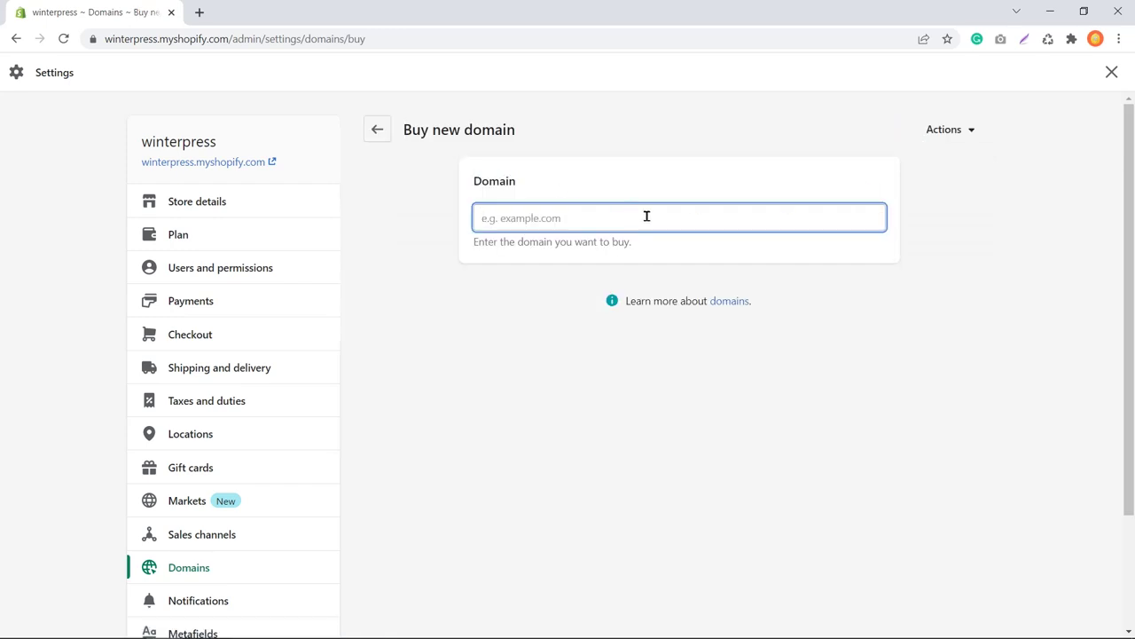
pyautogui.write('winterpress')
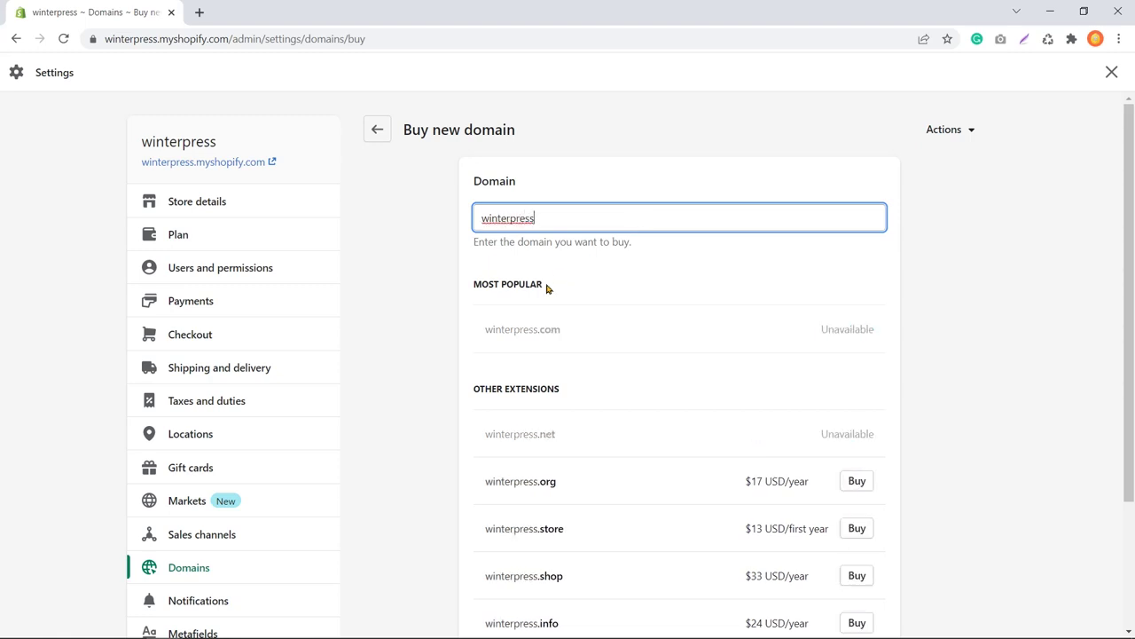
pyautogui.moveTo(818, 330); pyautogui.dragTo(825, 329)
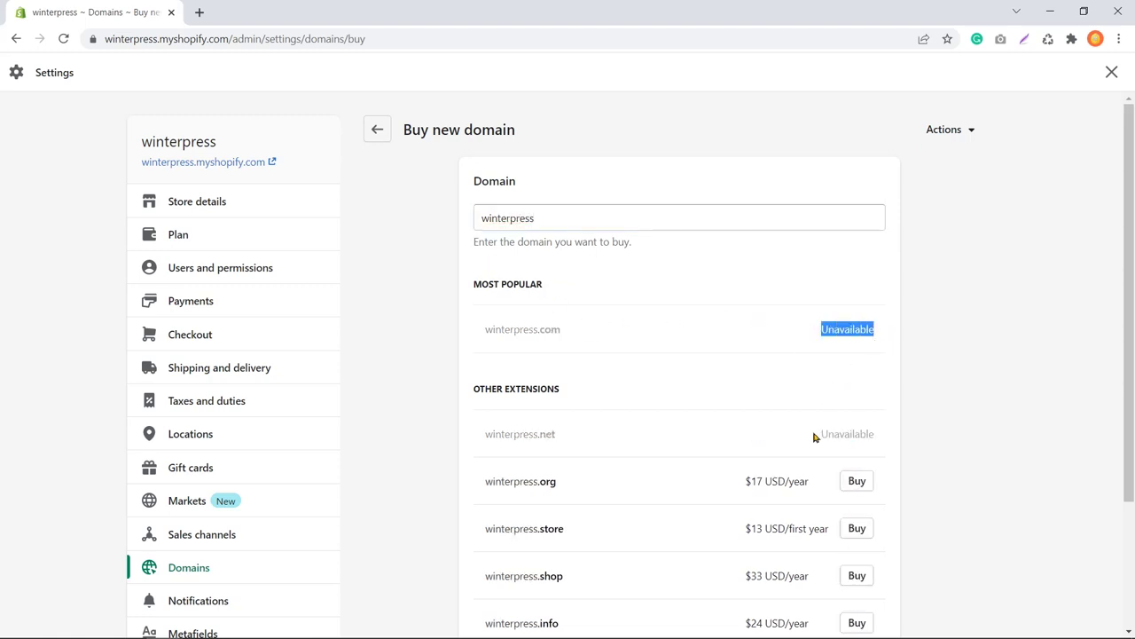
pyautogui.moveTo(869, 438); pyautogui.dragTo(890, 453)
pyautogui.scroll(-2, 889, 453)
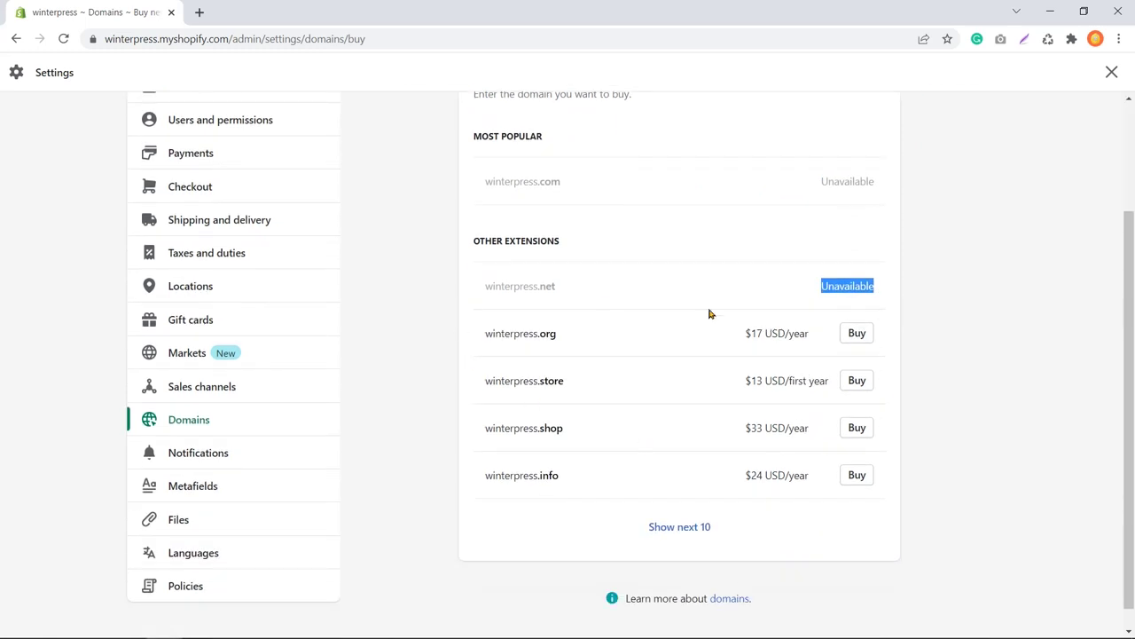
pyautogui.click(690, 529)
pyautogui.scroll(-2, 938, 423)
pyautogui.scroll(-1, 922, 410)
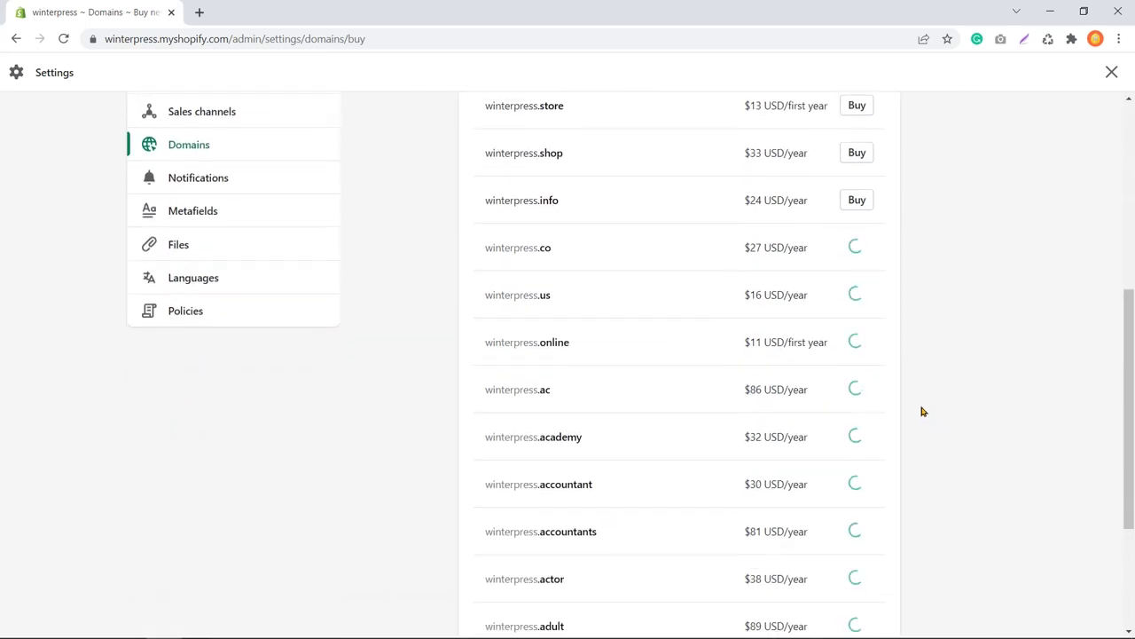
pyautogui.scroll(-2, 920, 409)
pyautogui.scroll(5, 887, 411)
pyautogui.click(854, 413)
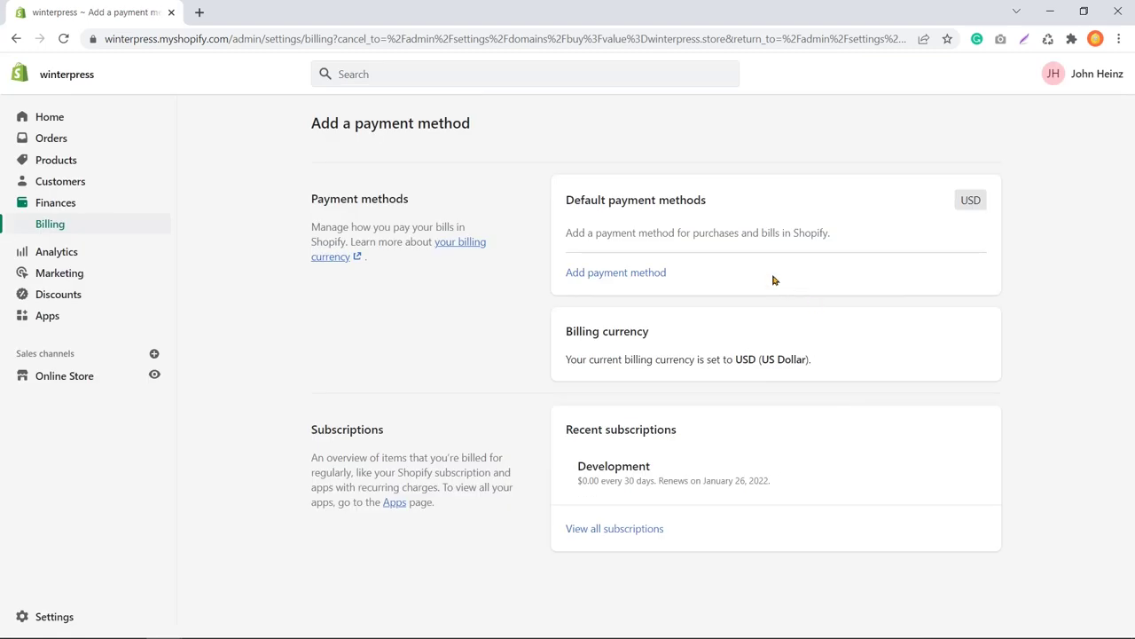
pyautogui.click(609, 275)
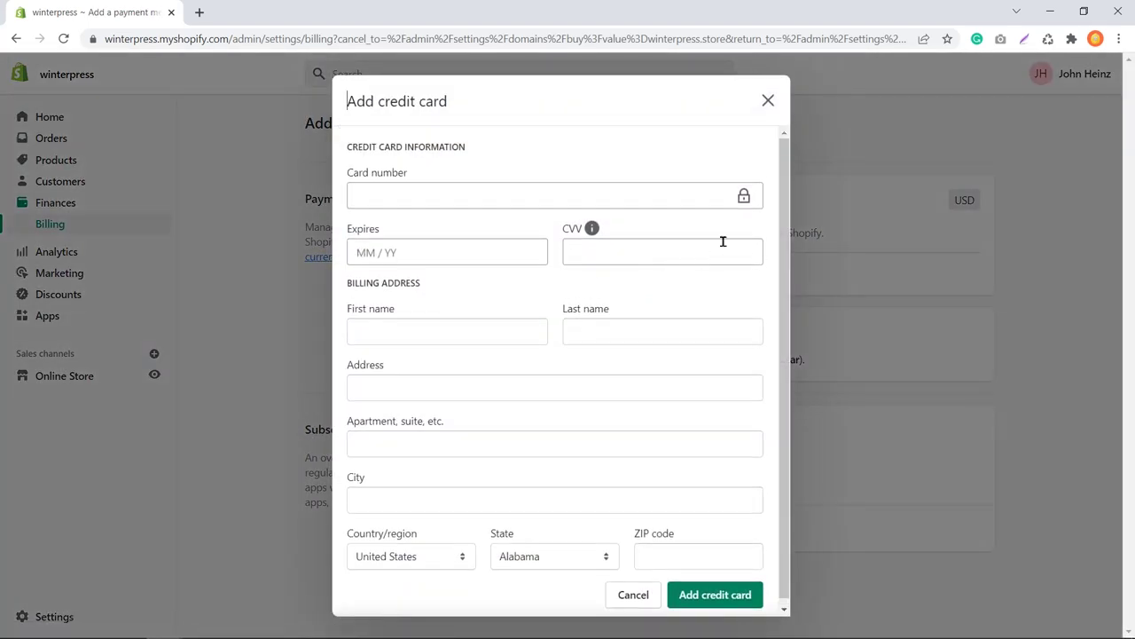
pyautogui.click(766, 102)
pyautogui.click(16, 38)
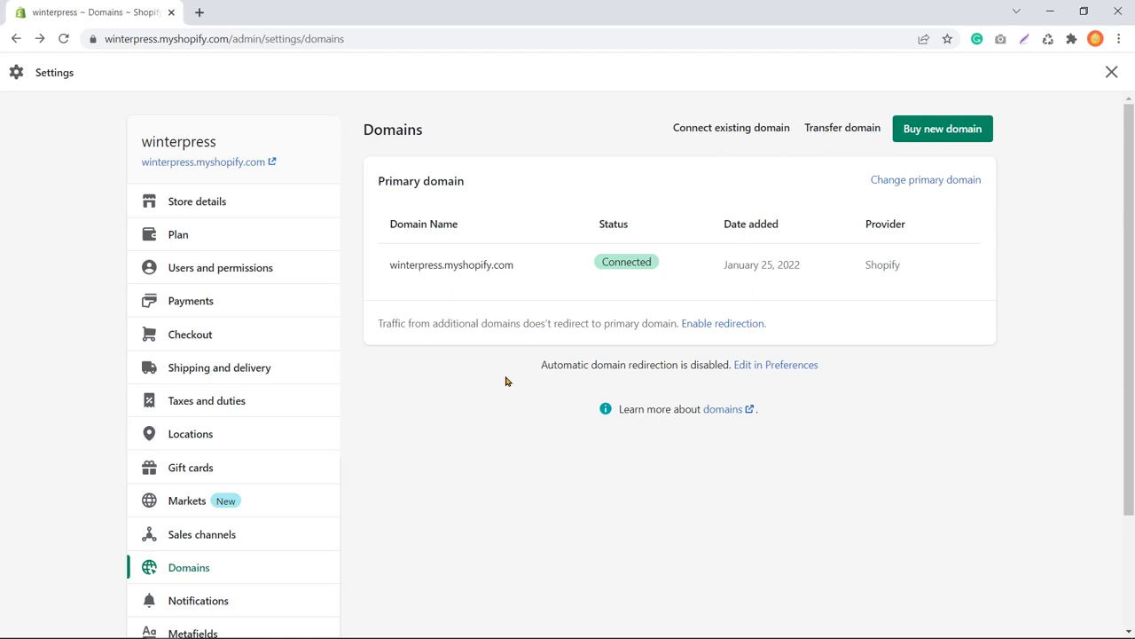
# View the Connect existing domain page, then open the Transfer domain page.
pyautogui.click(732, 130)
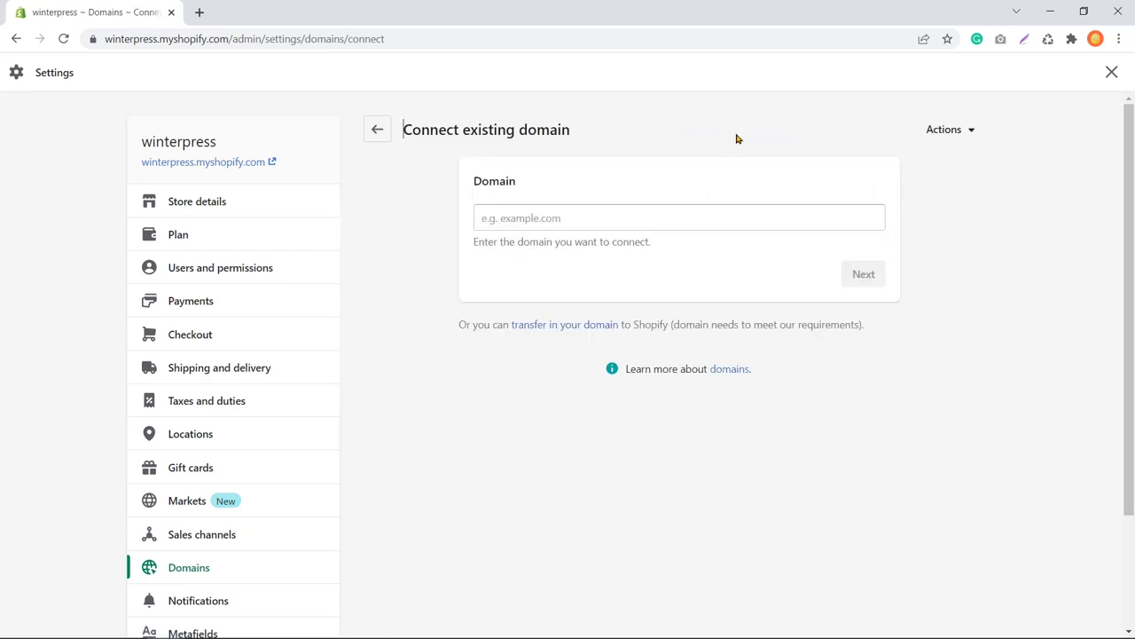
pyautogui.hotkey('alt', 'Left')
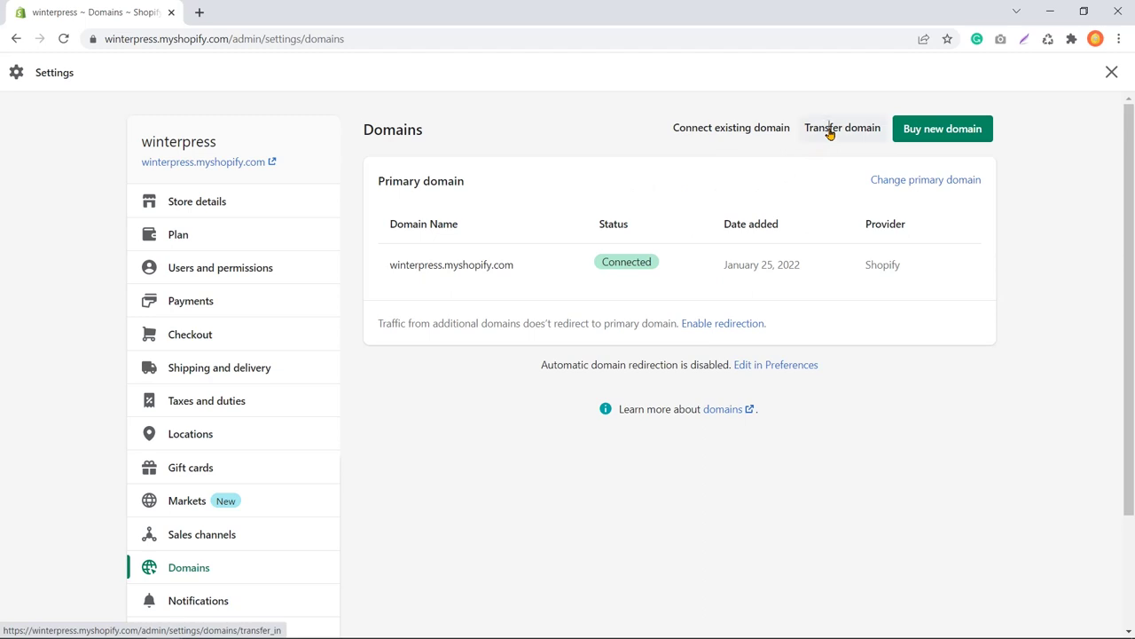
pyautogui.click(830, 132)
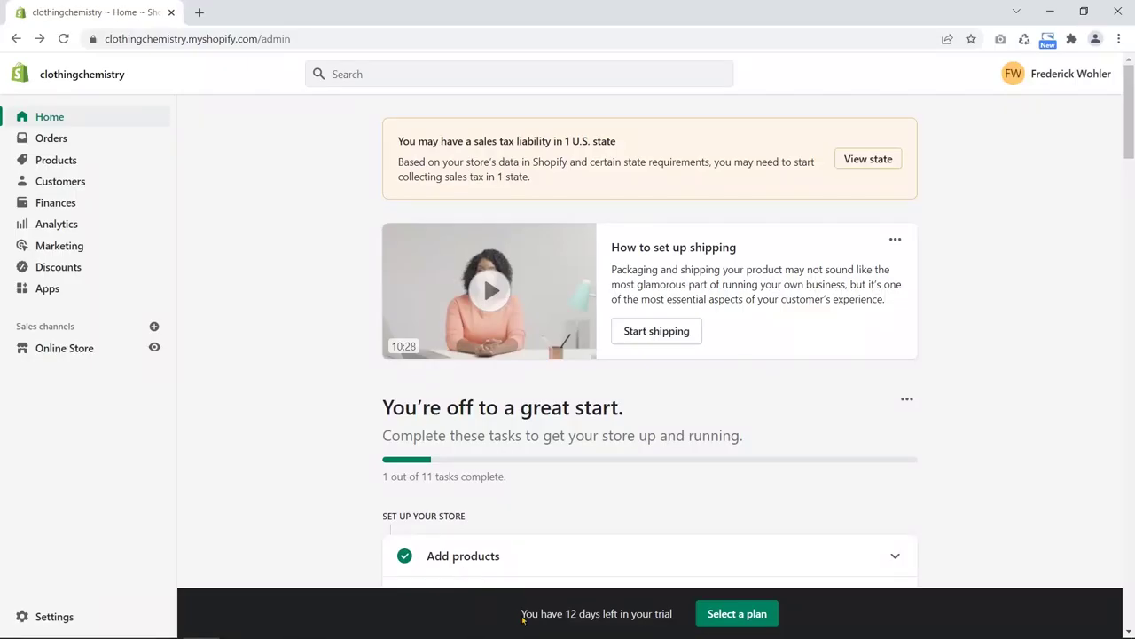
# Open the storefront in a private window and enter the store password.
pyautogui.press('Return')
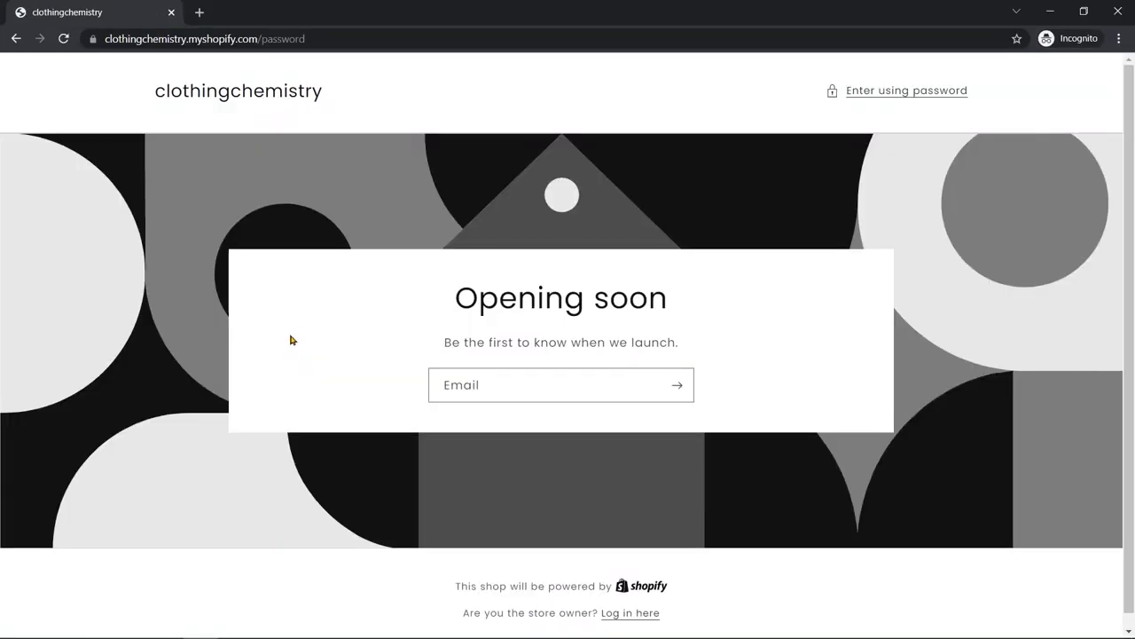
pyautogui.click(936, 94)
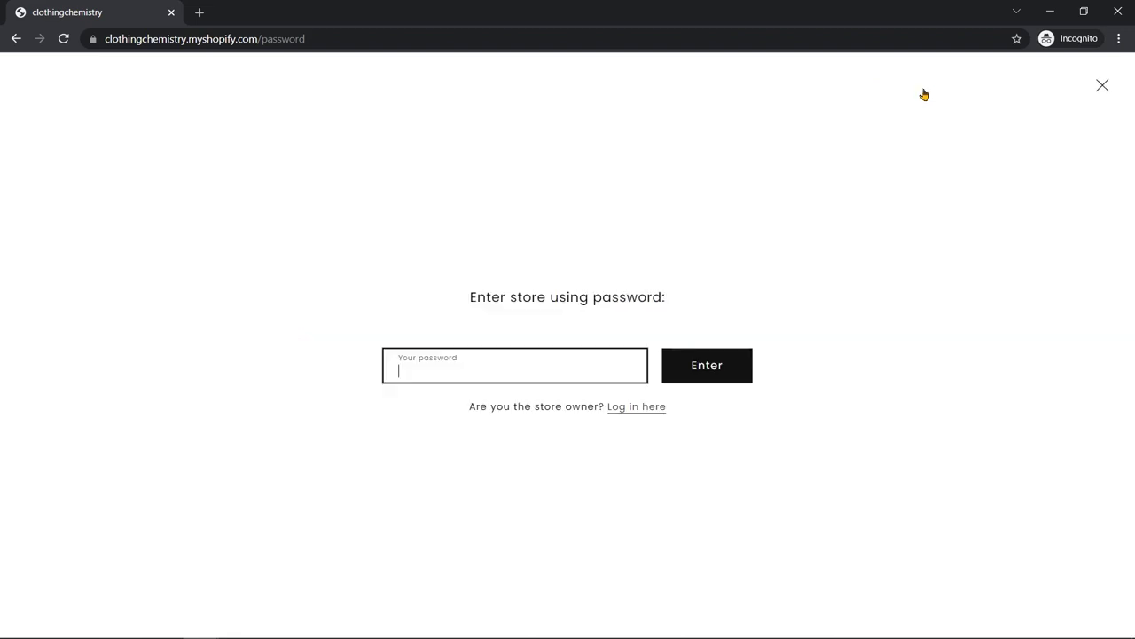
pyautogui.moveTo(474, 290); pyautogui.dragTo(700, 363)
pyautogui.click(466, 375)
pyautogui.click(708, 378)
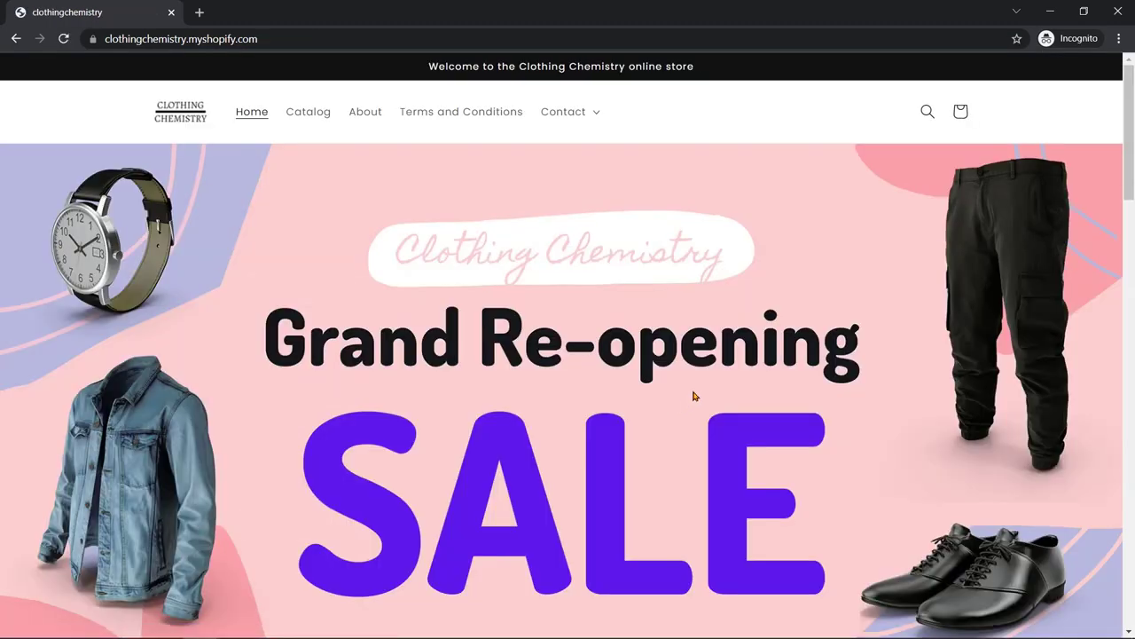
# Scroll to Featured products, open Sleeve Shirt and add it to the cart.
pyautogui.scroll(-3, 690, 343)
pyautogui.scroll(-4, 618, 349)
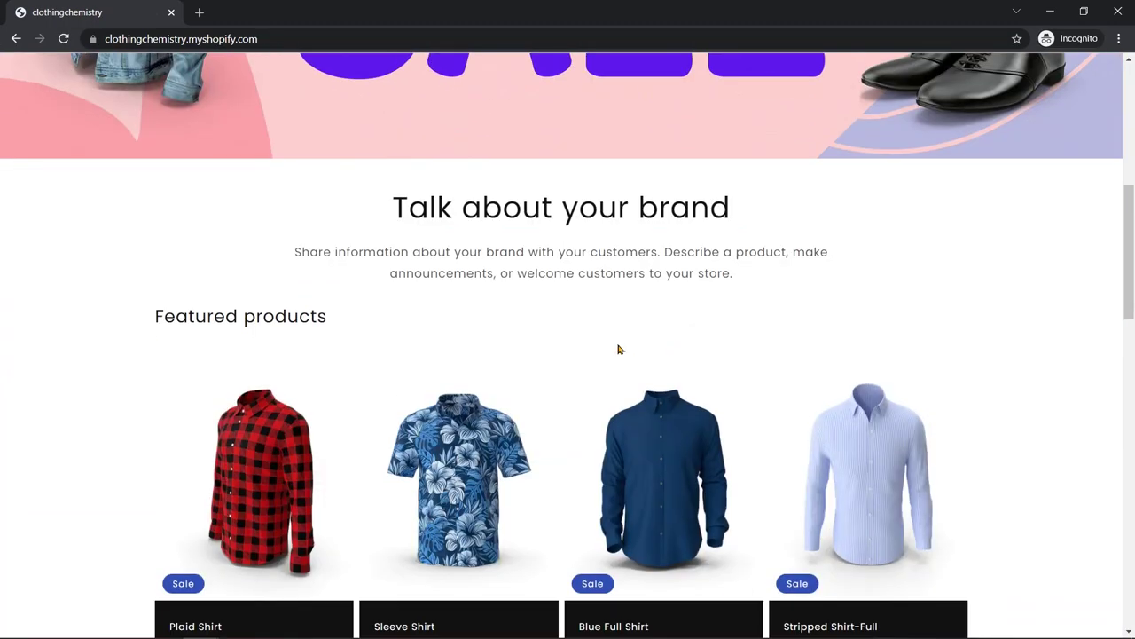
pyautogui.click(450, 492)
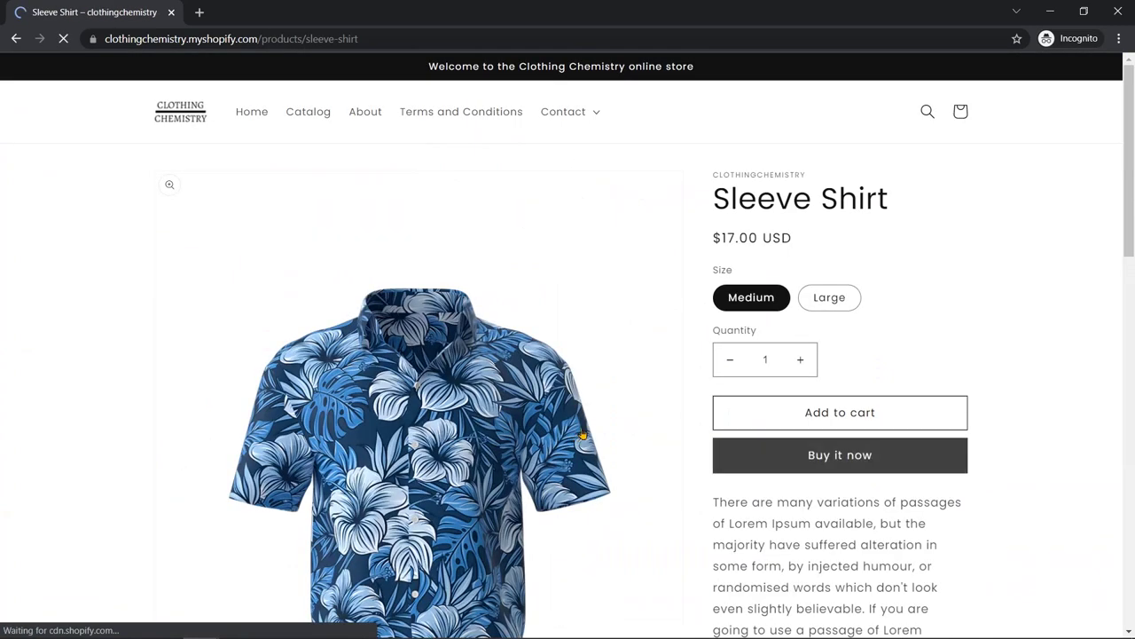
pyautogui.click(781, 424)
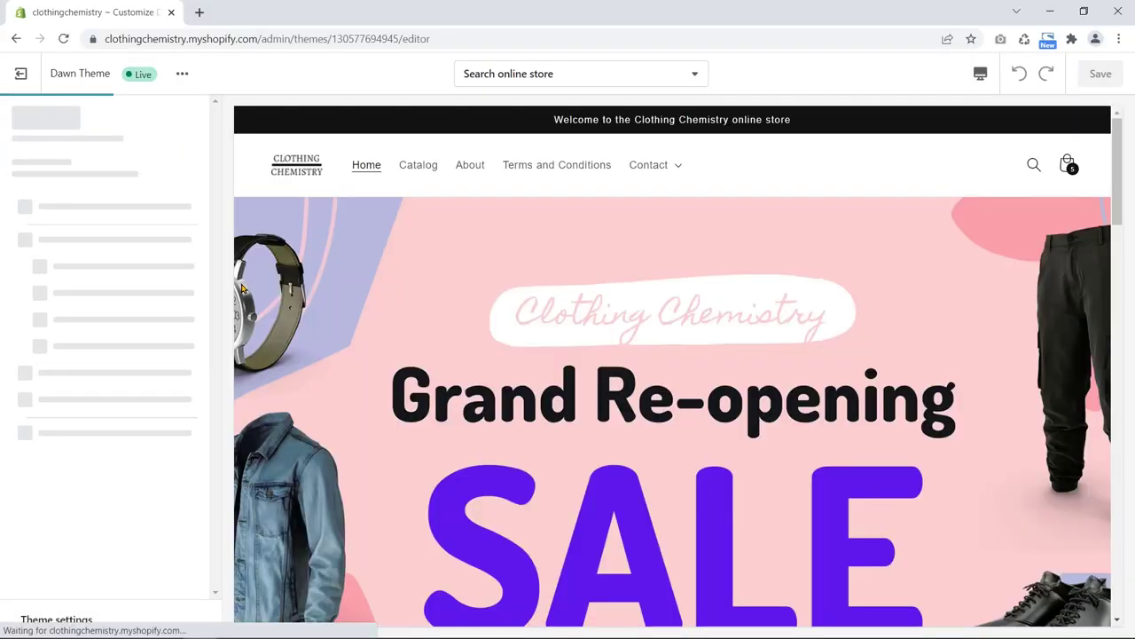
# Open Theme settings and look through the Typography options.
pyautogui.moveTo(218, 223); pyautogui.dragTo(222, 378)
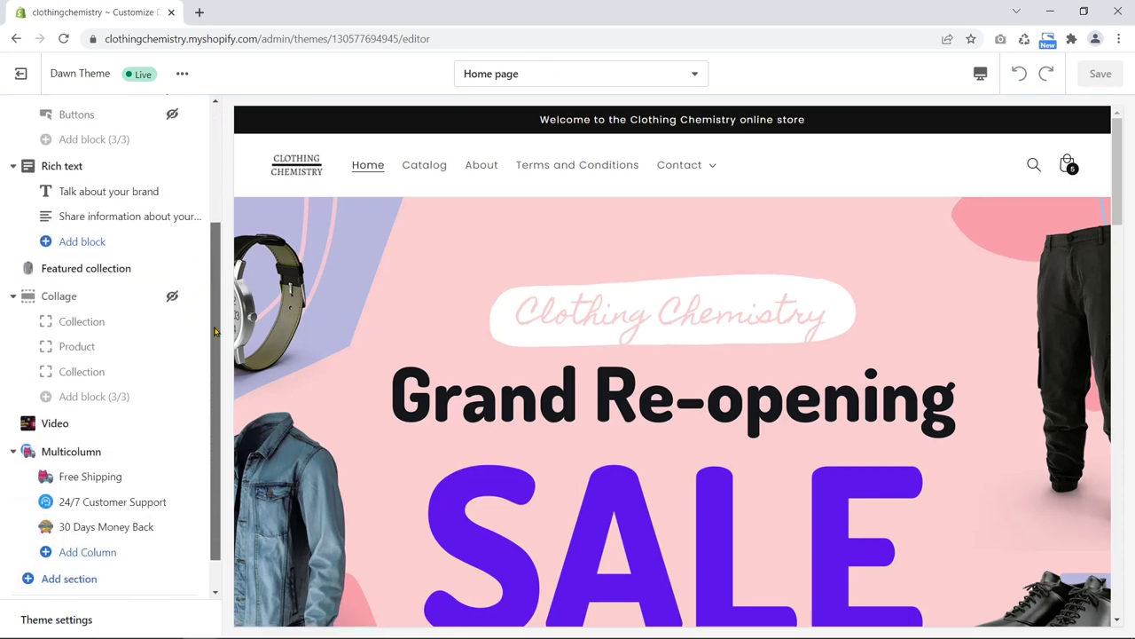
pyautogui.click(28, 621)
pyautogui.click(154, 224)
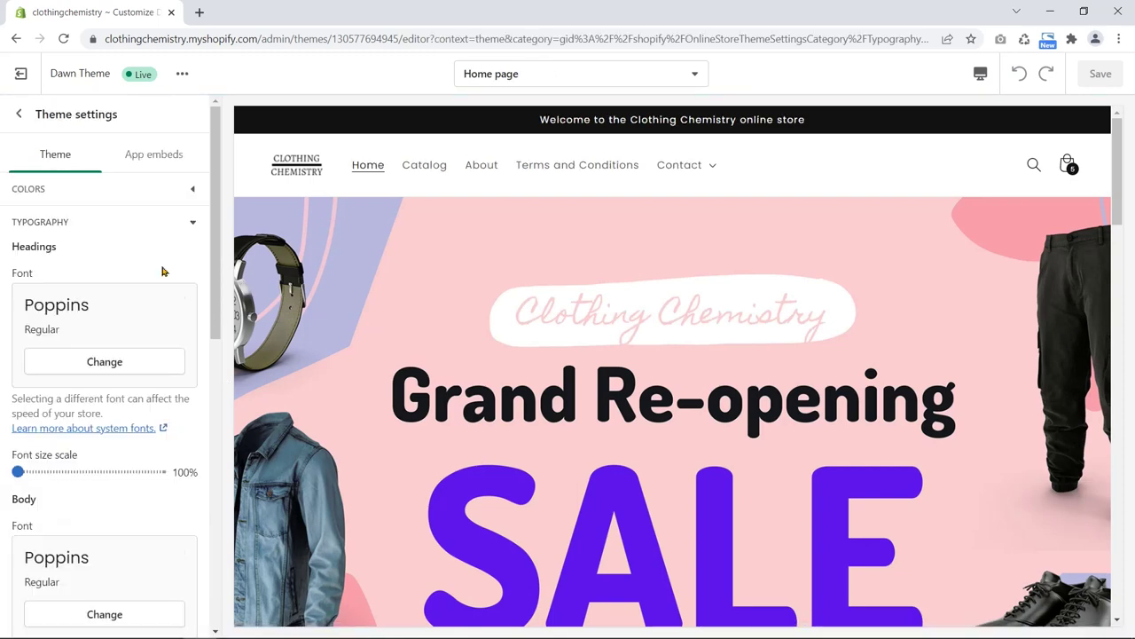
pyautogui.scroll(-5, 116, 354)
pyautogui.scroll(-3, 115, 355)
# Return to the home page sections and scroll the preview down to the footer.
pyautogui.click(19, 114)
pyautogui.scroll(2, 178, 151)
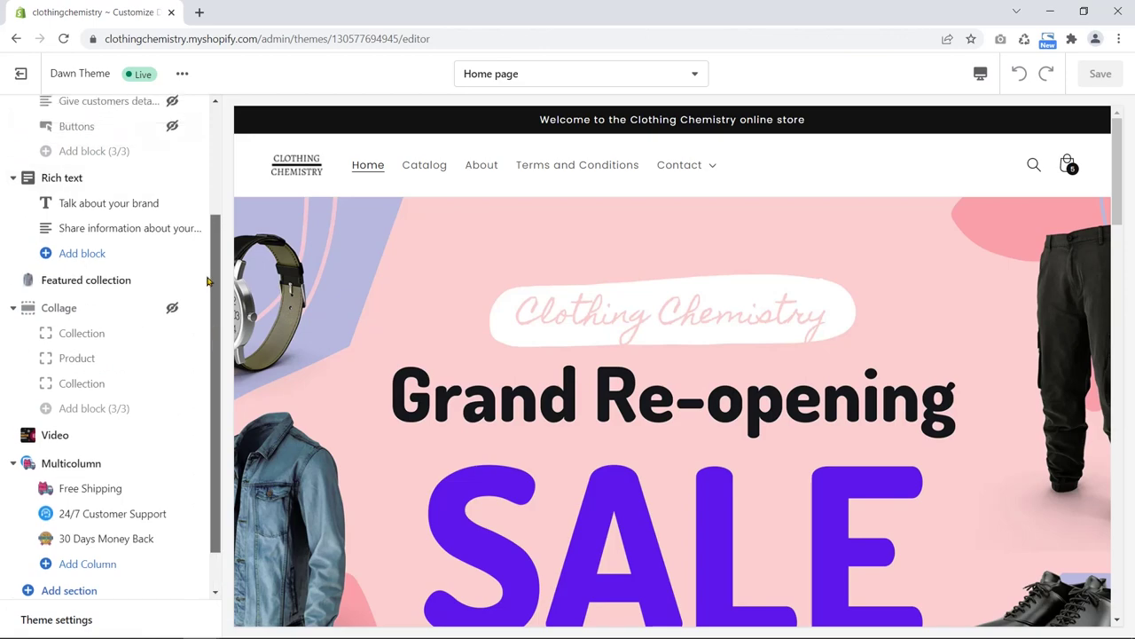
pyautogui.scroll(3, 200, 161)
pyautogui.scroll(-1, 324, 260)
pyautogui.scroll(-4, 323, 260)
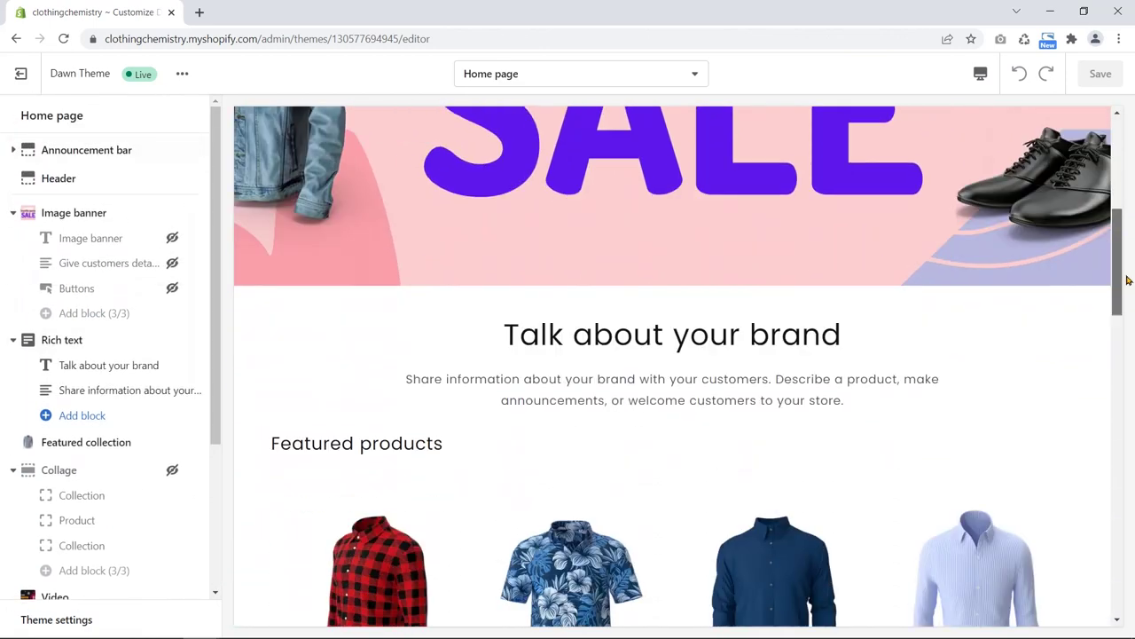
pyautogui.scroll(-4, 323, 260)
pyautogui.scroll(-5, 324, 260)
pyautogui.scroll(-8, 981, 552)
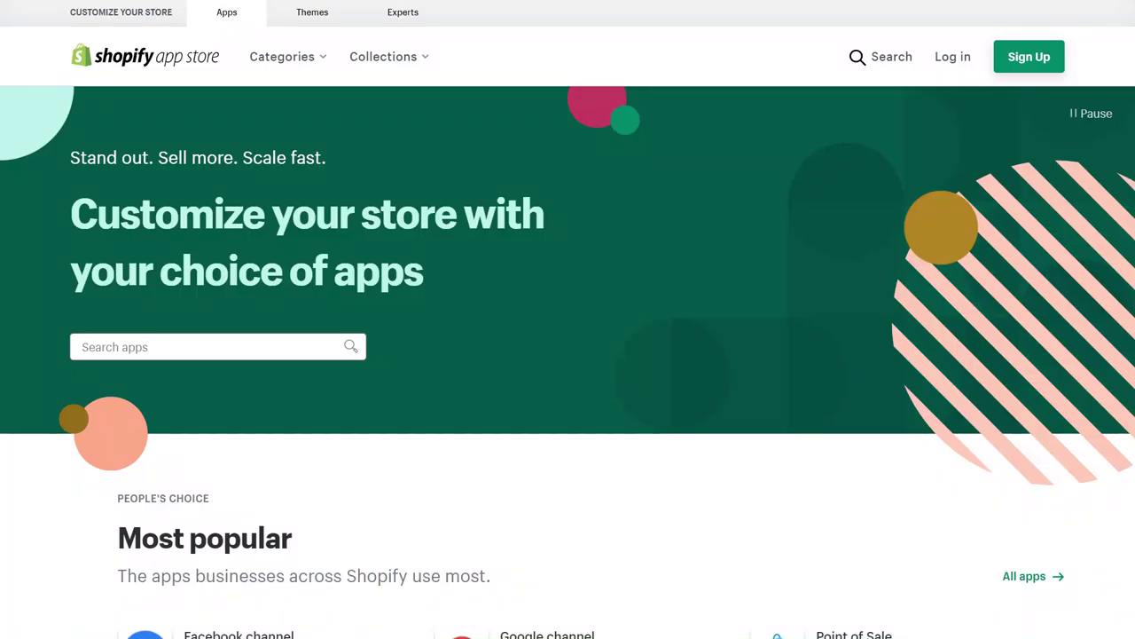
# Scroll through the App Store's most popular and spotlight apps.
pyautogui.scroll(-1, 567, 319)
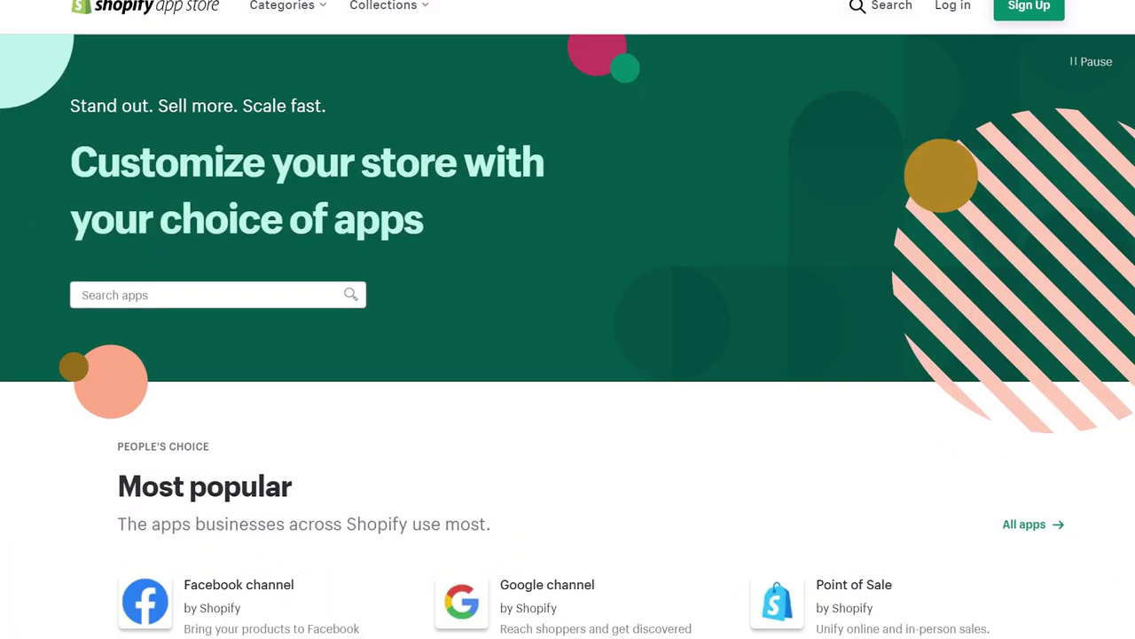
pyautogui.scroll(-1, 567, 320)
pyautogui.scroll(-1, 568, 319)
pyautogui.scroll(-1, 568, 319)
pyautogui.scroll(-1, 568, 319)
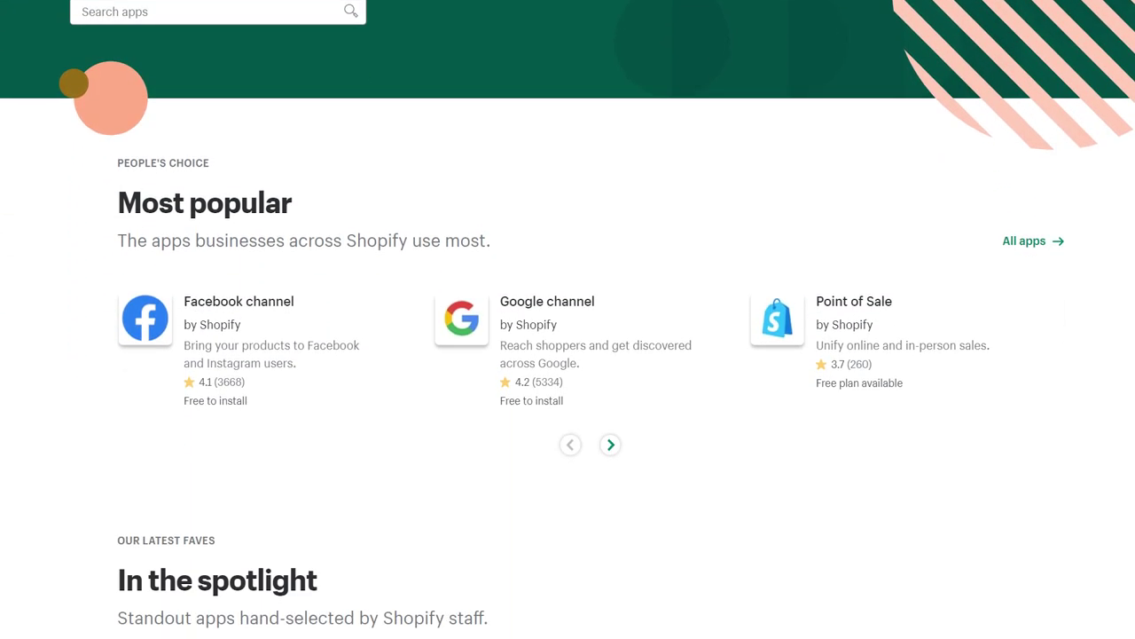
pyautogui.scroll(-1, 567, 319)
pyautogui.scroll(-1, 568, 319)
pyautogui.scroll(-1, 568, 320)
pyautogui.scroll(-1, 568, 319)
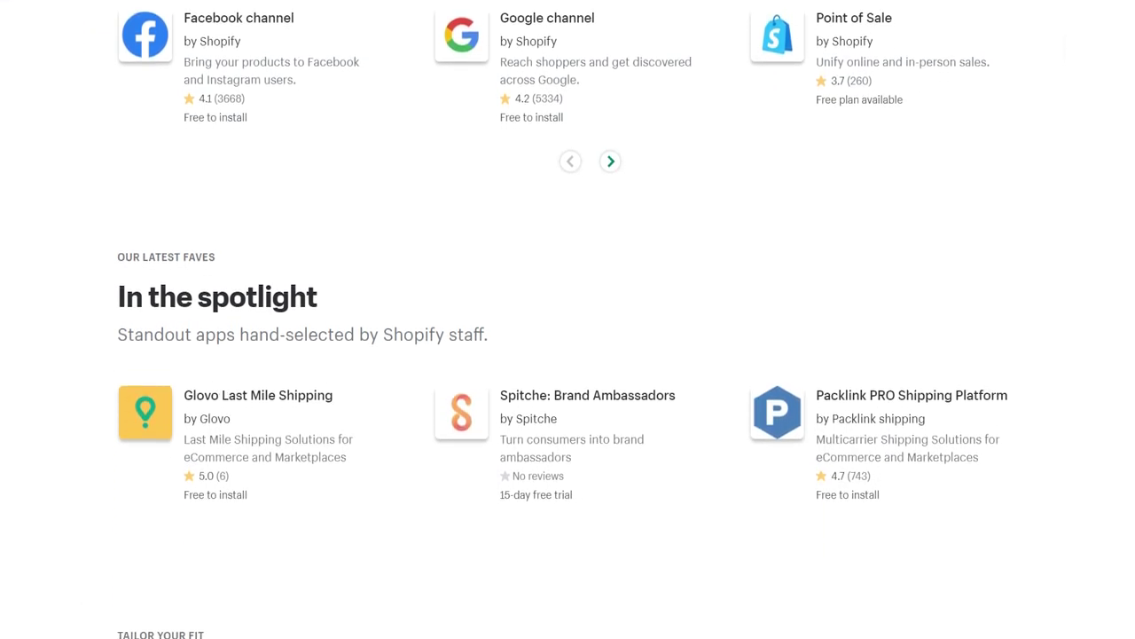
pyautogui.scroll(-1, 567, 319)
pyautogui.scroll(-1, 568, 319)
pyautogui.scroll(-1, 567, 319)
pyautogui.scroll(-1, 568, 319)
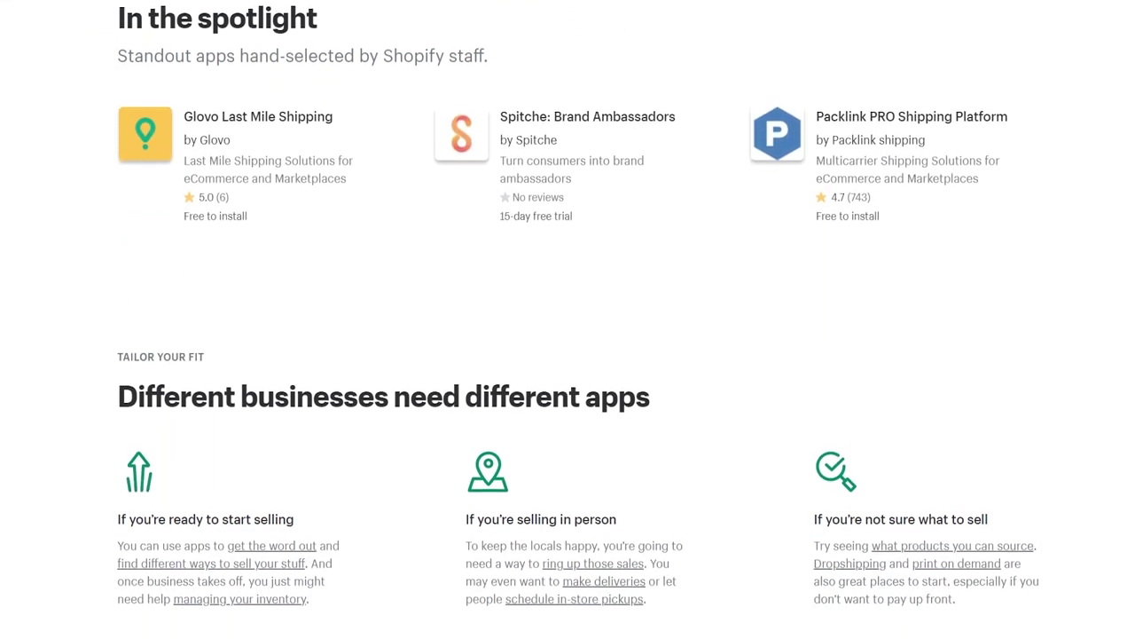
pyautogui.scroll(-1, 568, 319)
pyautogui.scroll(-1, 568, 319)
pyautogui.scroll(-1, 567, 319)
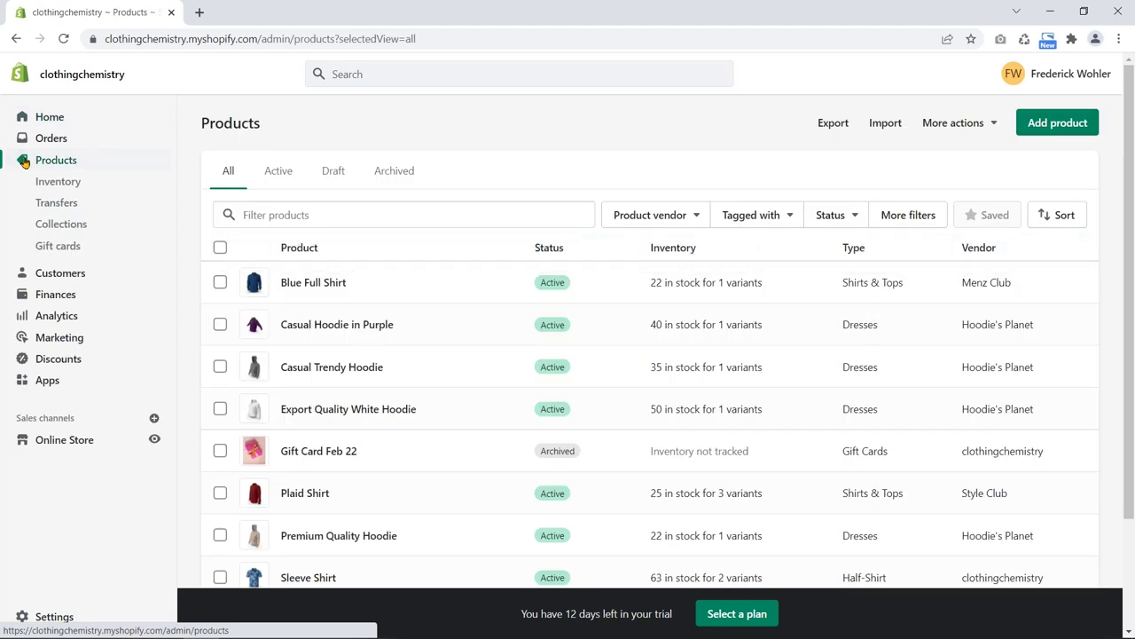
# Check per-variant stock levels on the Inventory page.
pyautogui.click(75, 184)
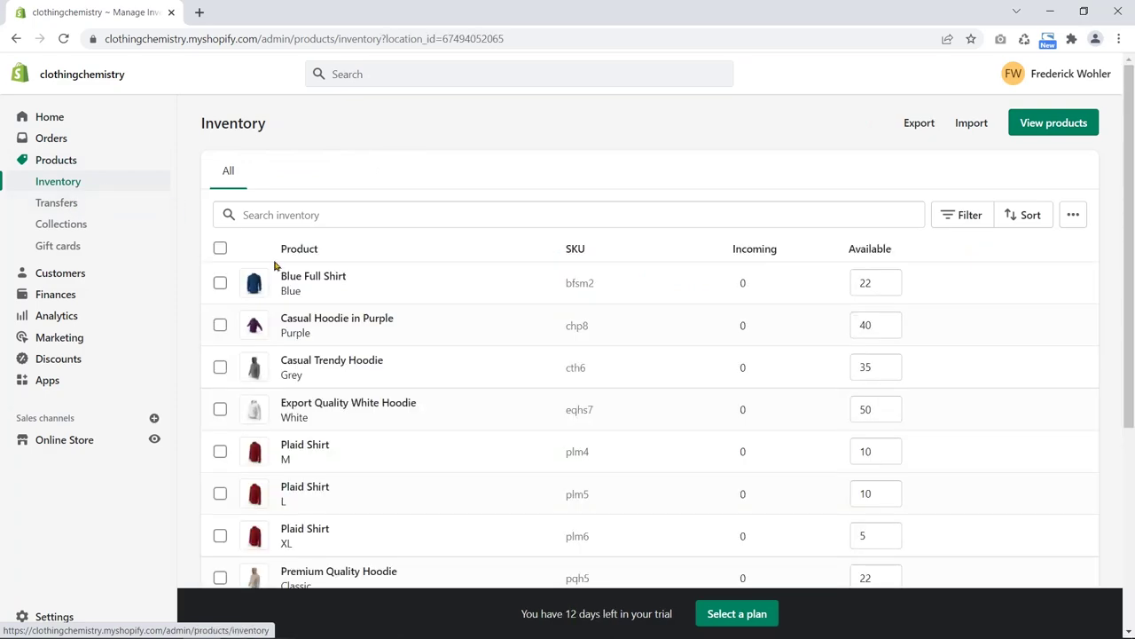
pyautogui.scroll(-4, 284, 266)
pyautogui.scroll(4, 131, 204)
# Glance at Transfers, Collections and Gift cards, then open Casual Hoodie in Purple.
pyautogui.click(45, 207)
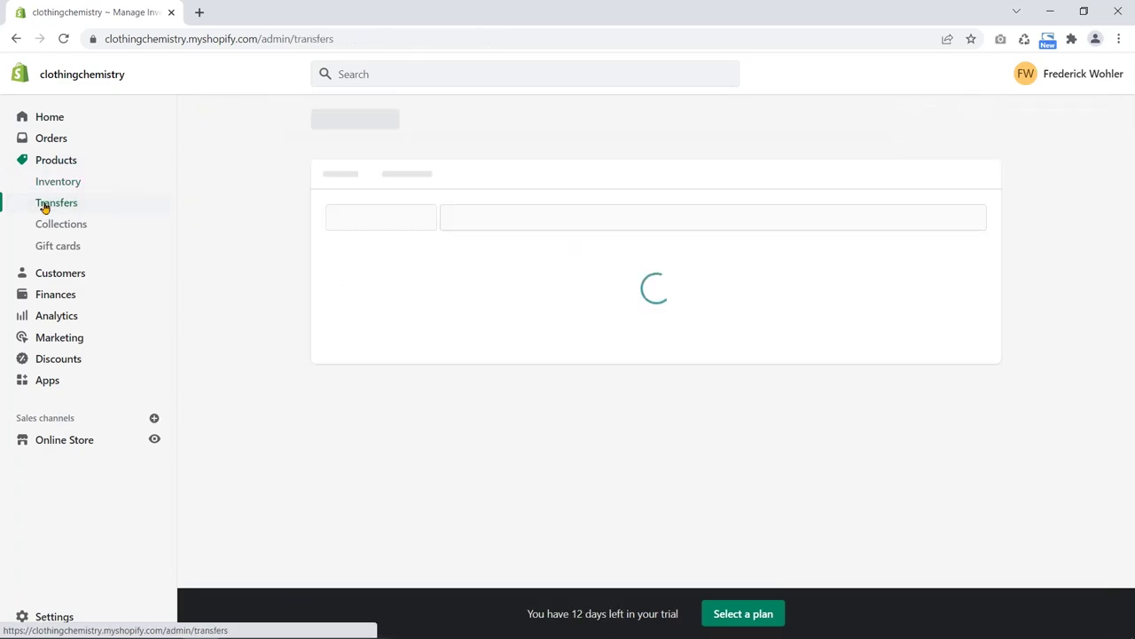
pyautogui.click(80, 228)
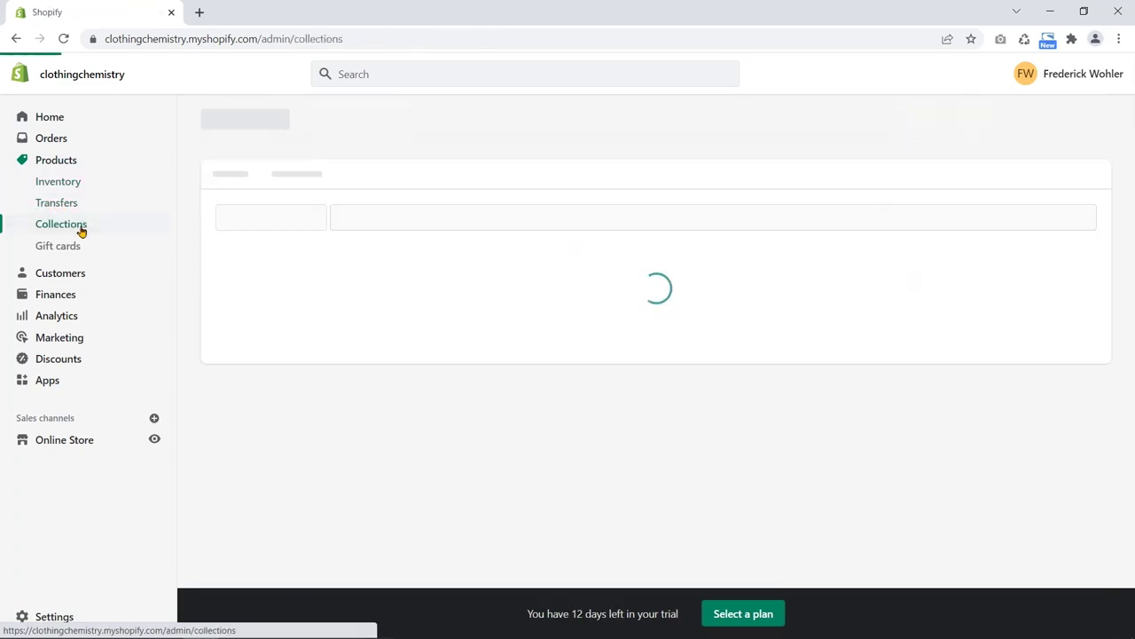
pyautogui.click(66, 250)
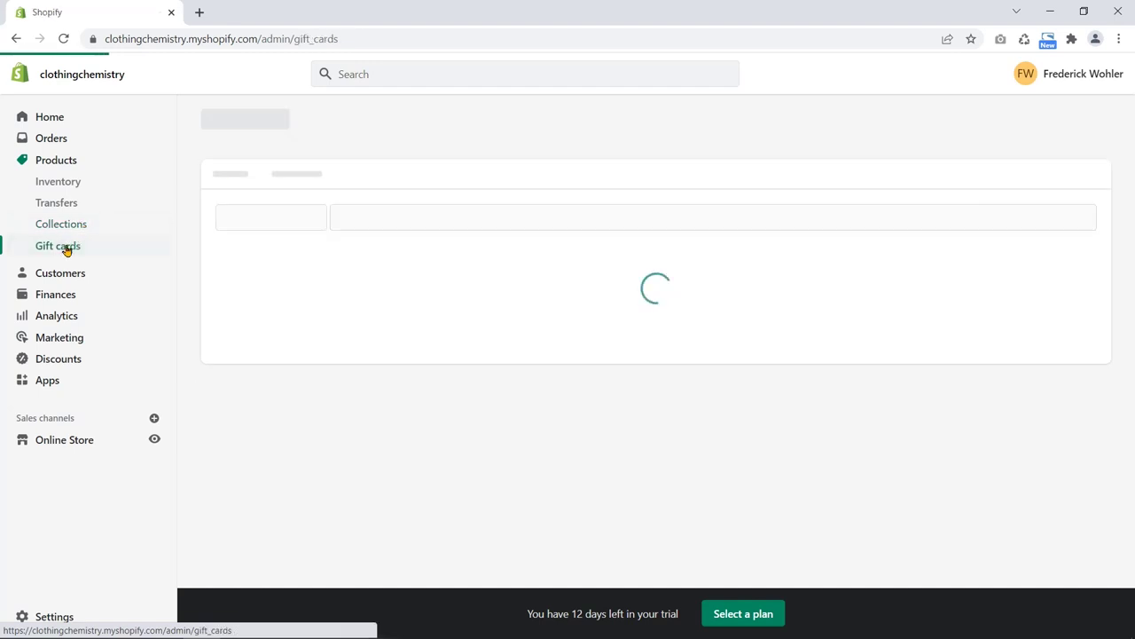
pyautogui.click(62, 160)
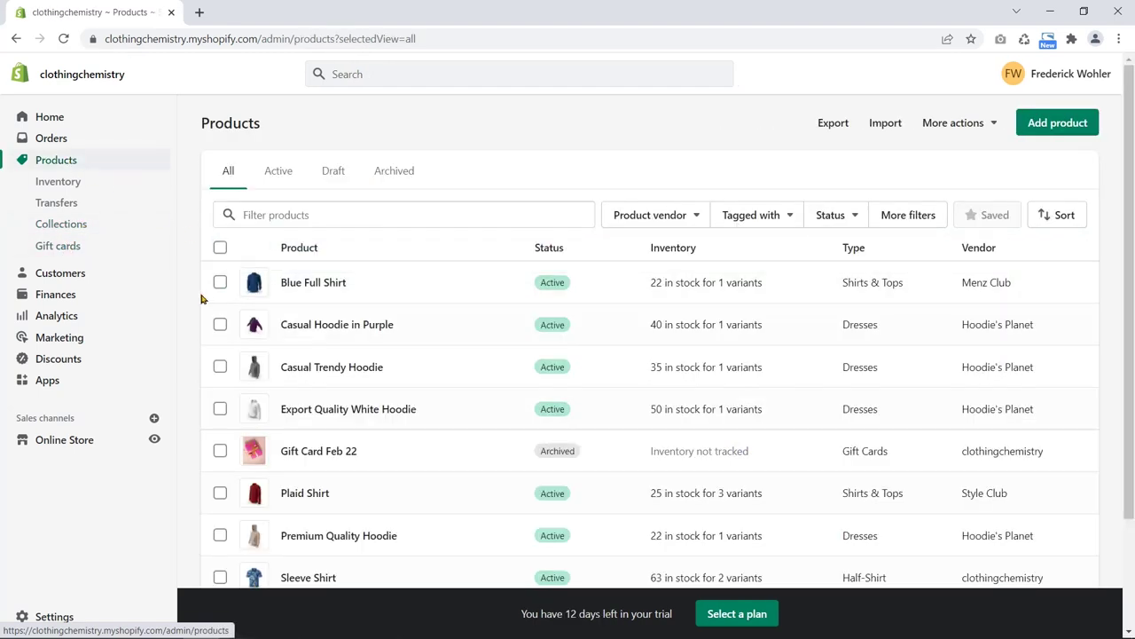
pyautogui.click(319, 327)
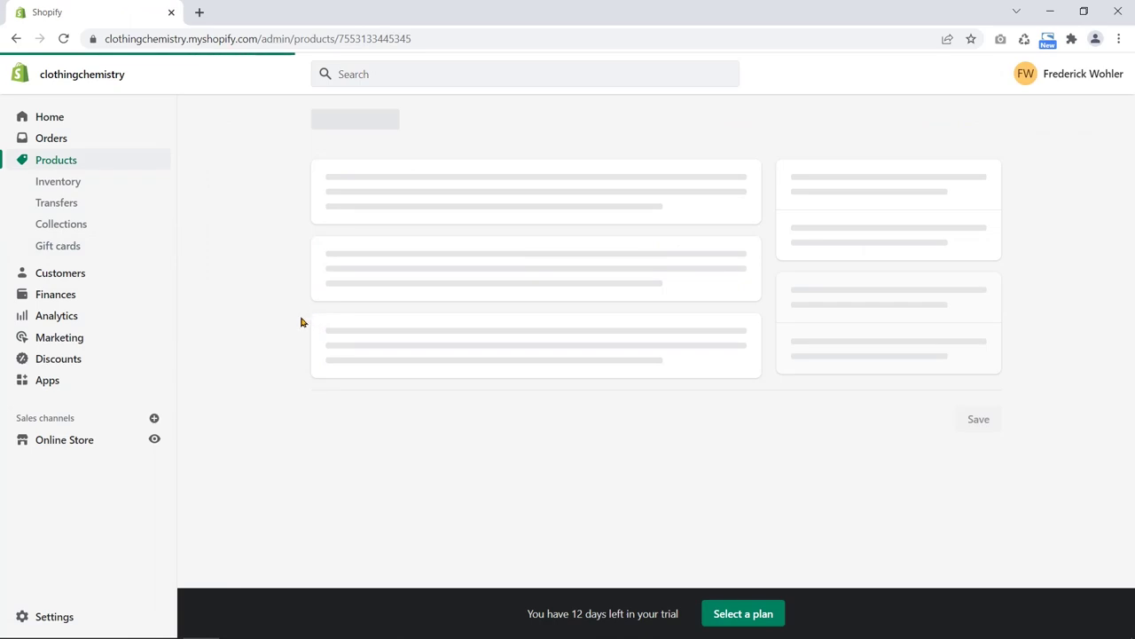
# Reveal the Casual Hoodie in Purple's SEO page title, meta description and URL handle.
pyautogui.scroll(-8, 274, 380)
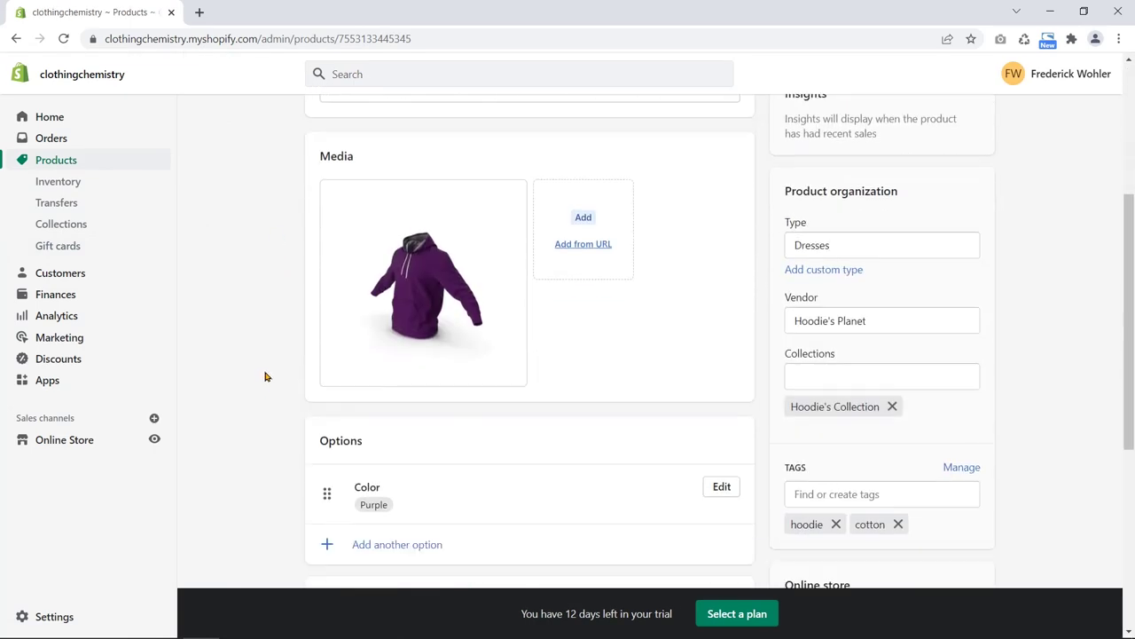
pyautogui.moveTo(264, 373); pyautogui.dragTo(548, 371)
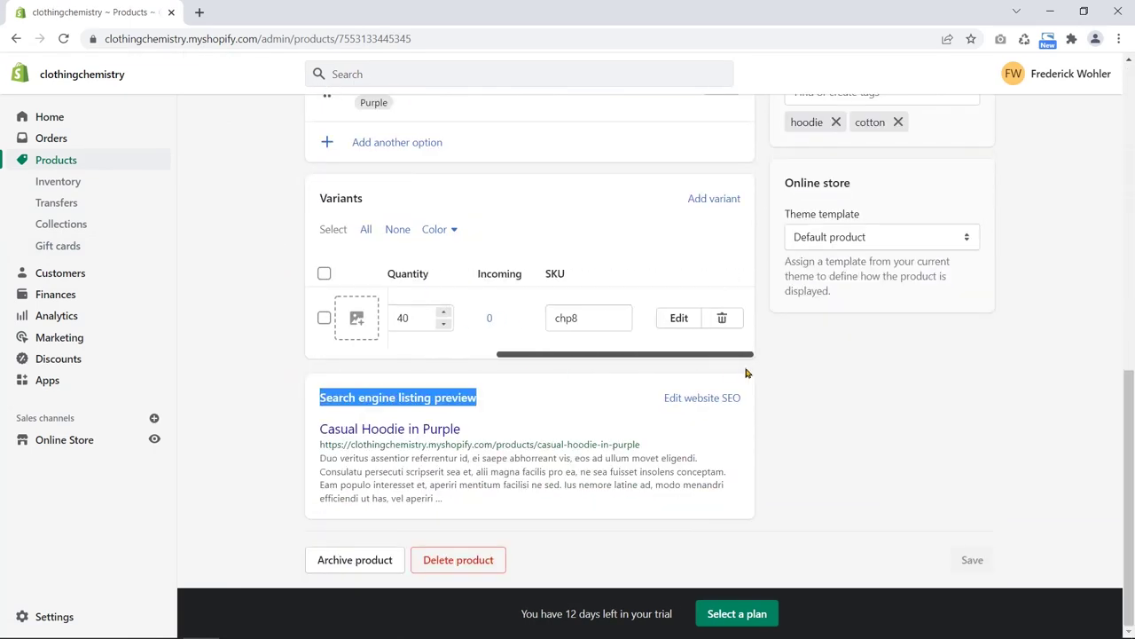
pyautogui.scroll(2, 875, 406)
pyautogui.scroll(3, 866, 410)
pyautogui.scroll(2, 863, 408)
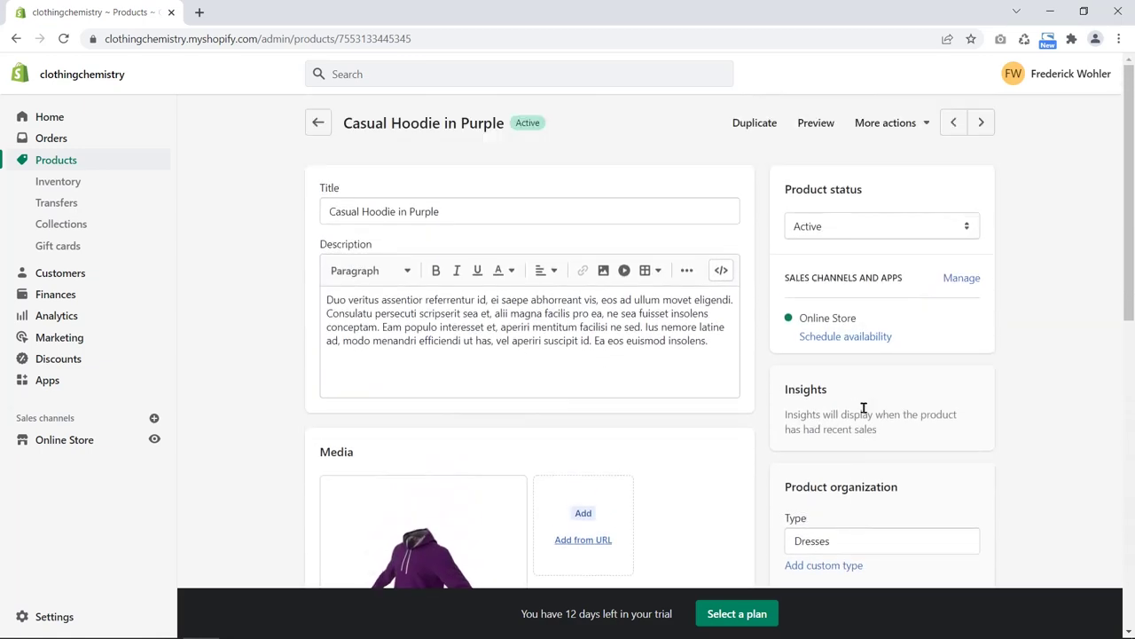
pyautogui.scroll(-3, 1042, 360)
pyautogui.scroll(-1, 1038, 362)
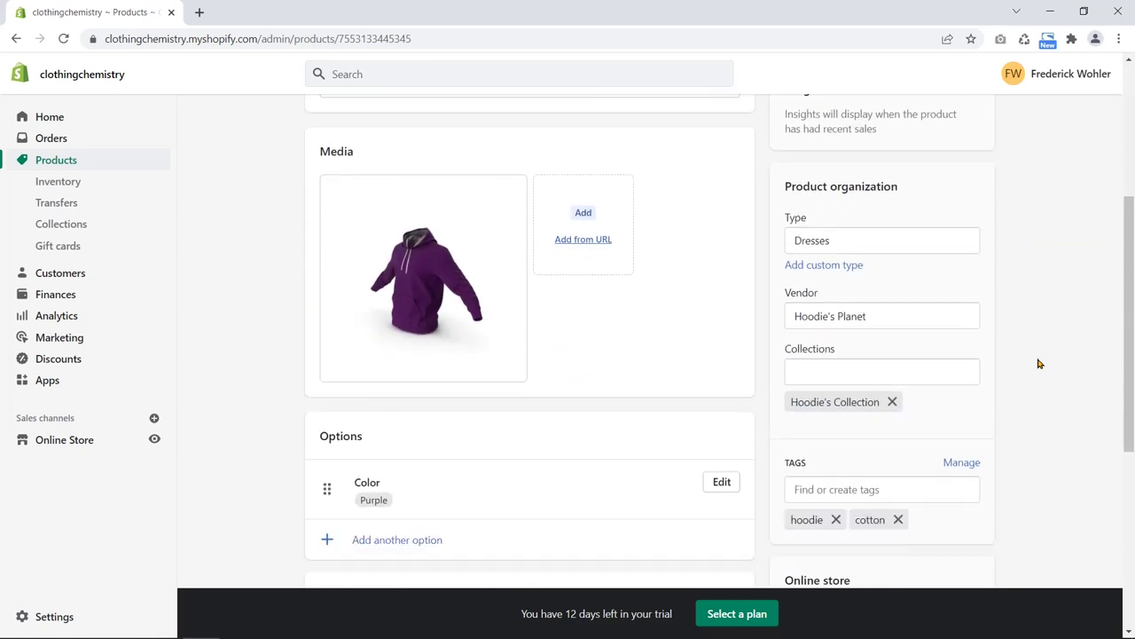
pyautogui.scroll(-4, 1037, 362)
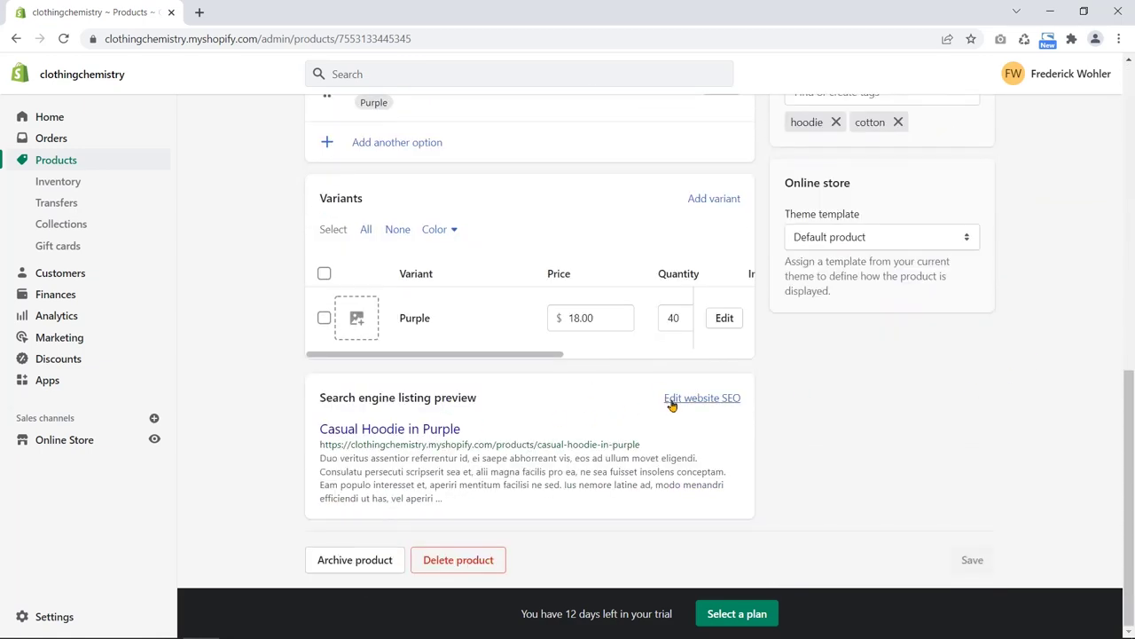
pyautogui.click(672, 399)
pyautogui.scroll(-3, 826, 416)
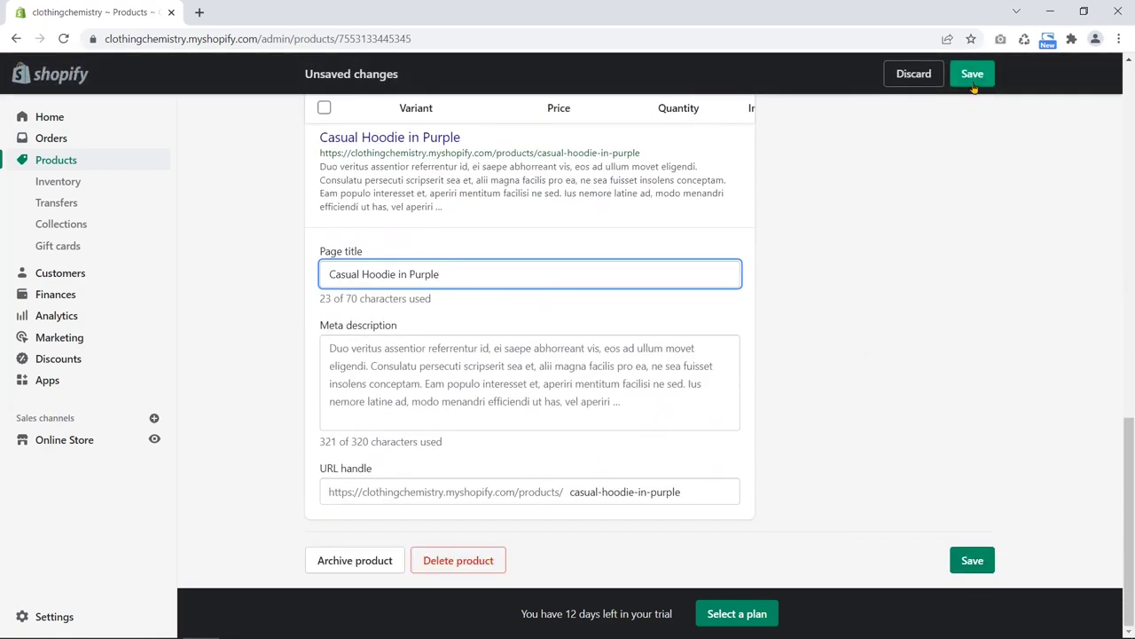
pyautogui.scroll(1, 786, 426)
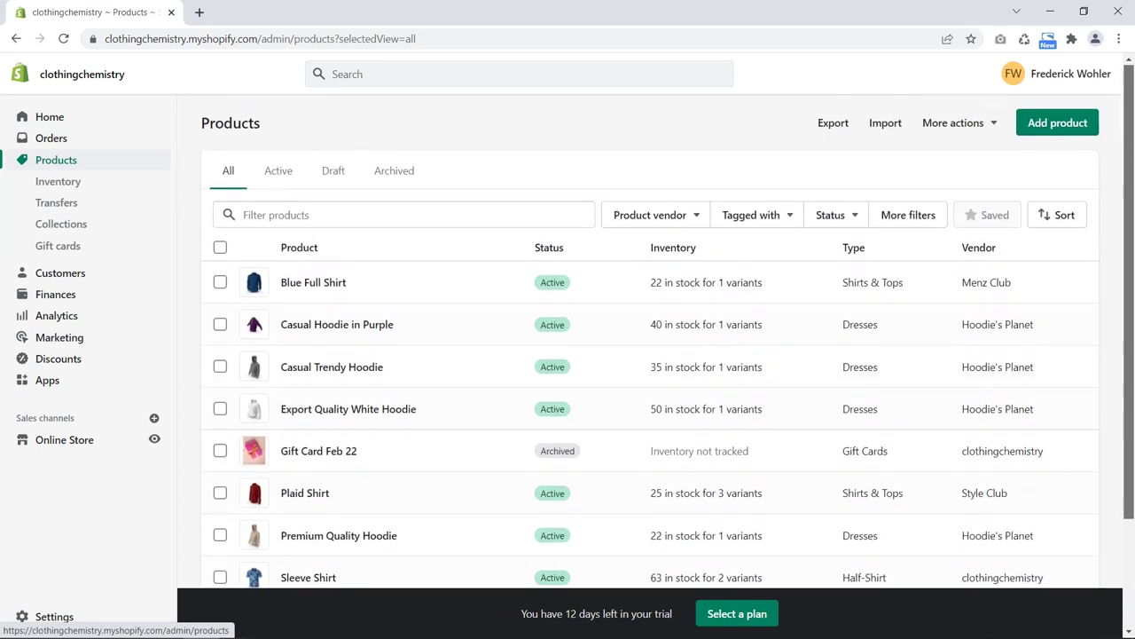
# Scroll through the stock levels on the Inventory page.
pyautogui.click(75, 181)
pyautogui.scroll(-1, 400, 188)
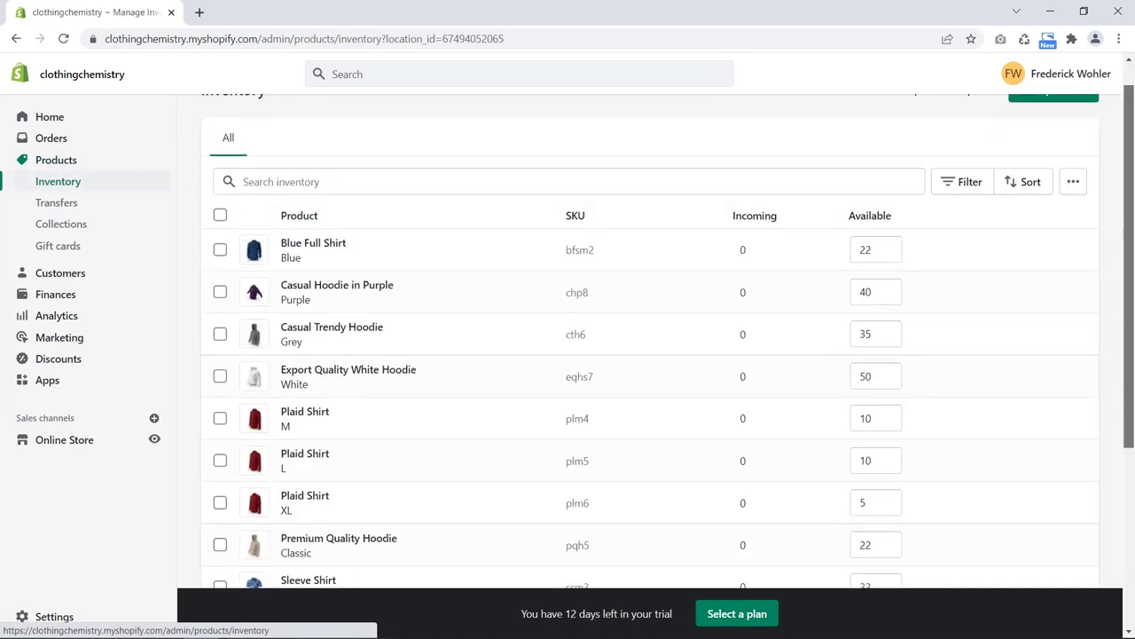
pyautogui.scroll(-2, 400, 187)
pyautogui.scroll(-2, 400, 188)
pyautogui.scroll(1, 342, 550)
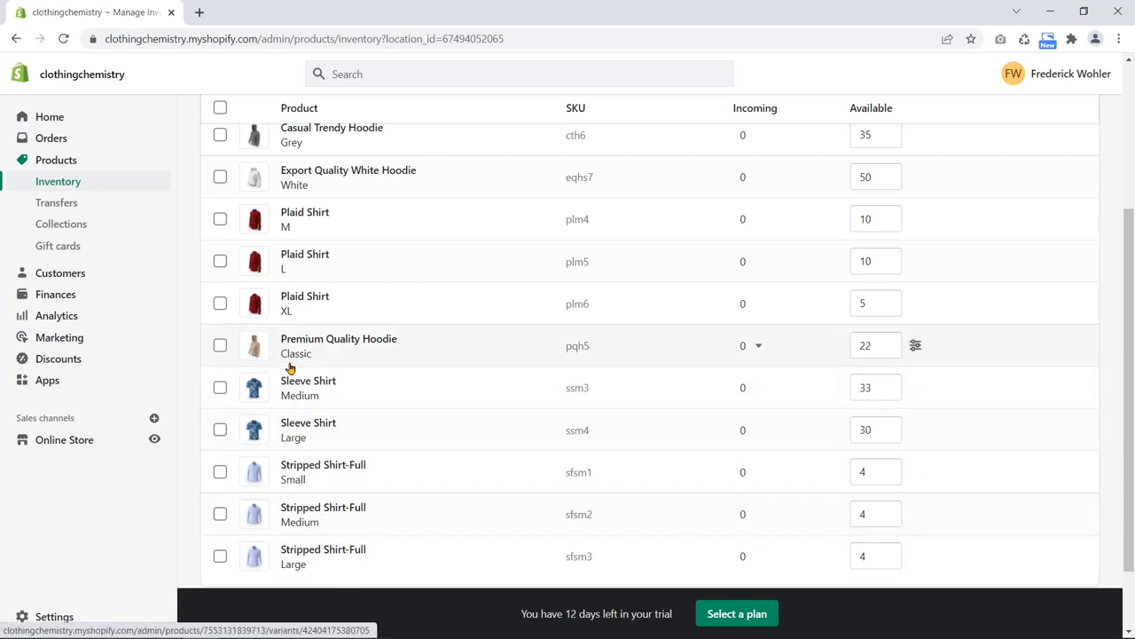
pyautogui.scroll(3, 760, 290)
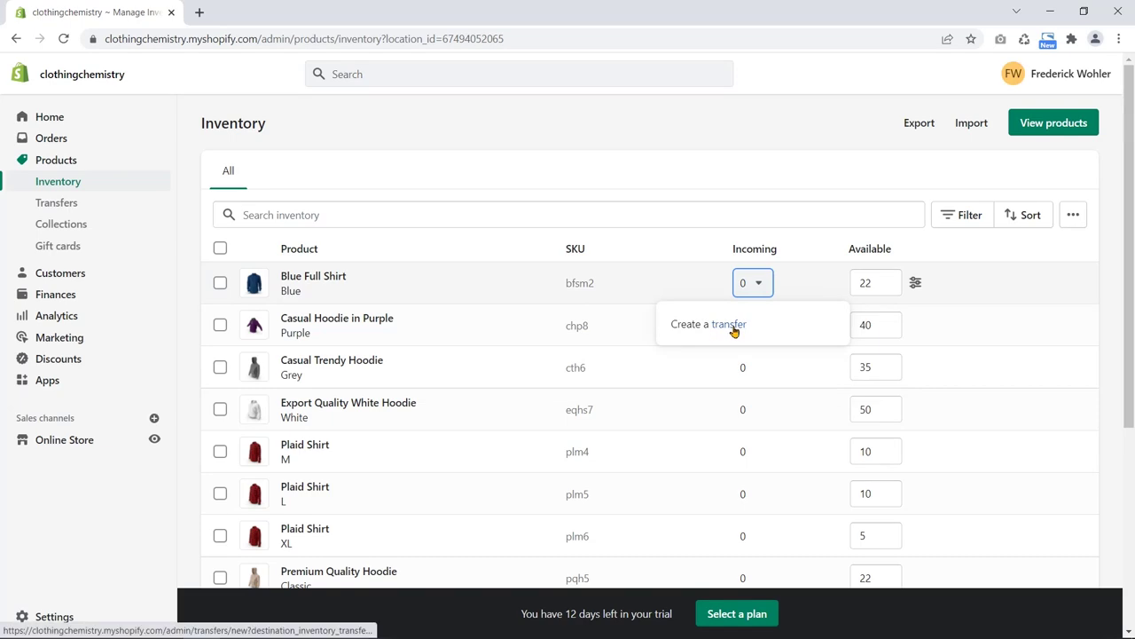
# Start a Blue Full Shirt transfer, try adding a supplier, then discard it.
pyautogui.click(731, 324)
pyautogui.click(418, 202)
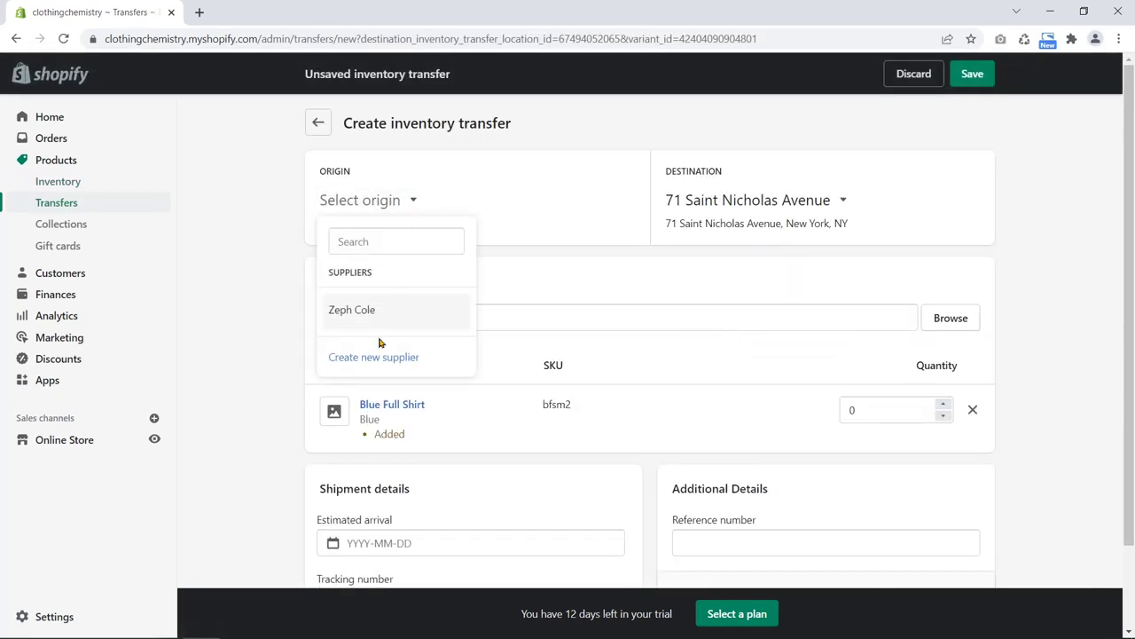
pyautogui.click(362, 359)
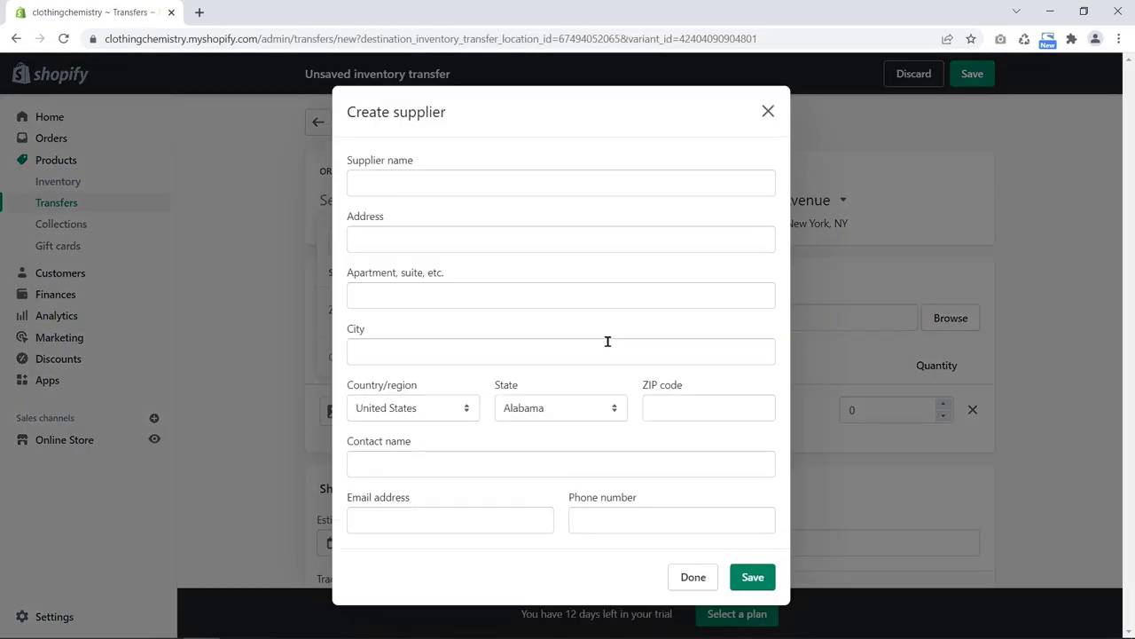
pyautogui.click(769, 109)
pyautogui.scroll(-2, 404, 382)
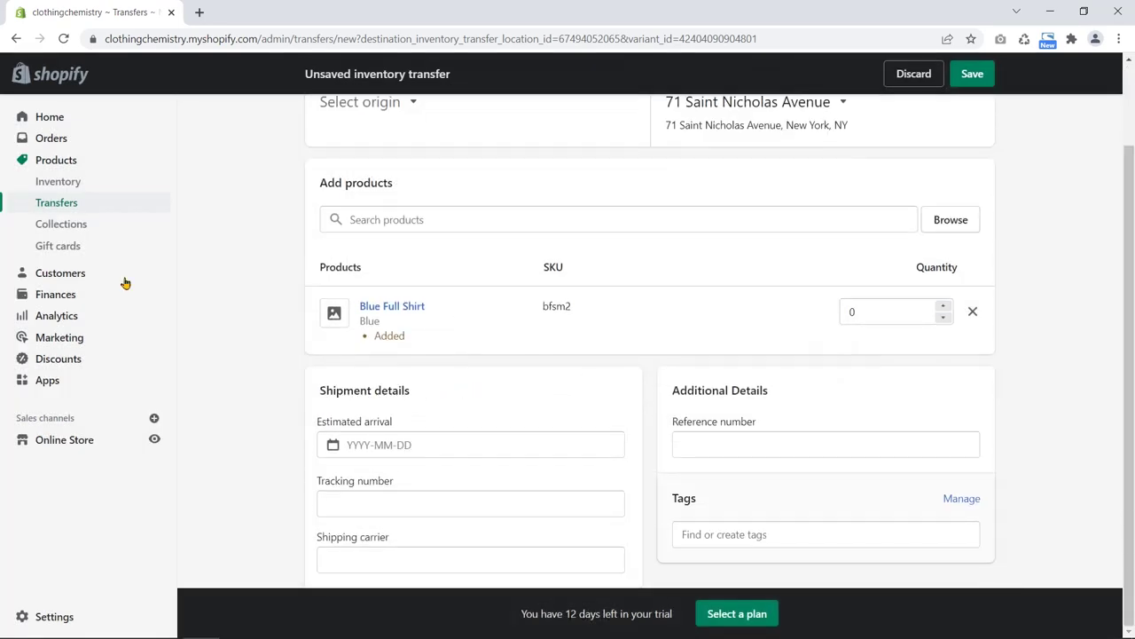
pyautogui.click(67, 203)
pyautogui.click(727, 394)
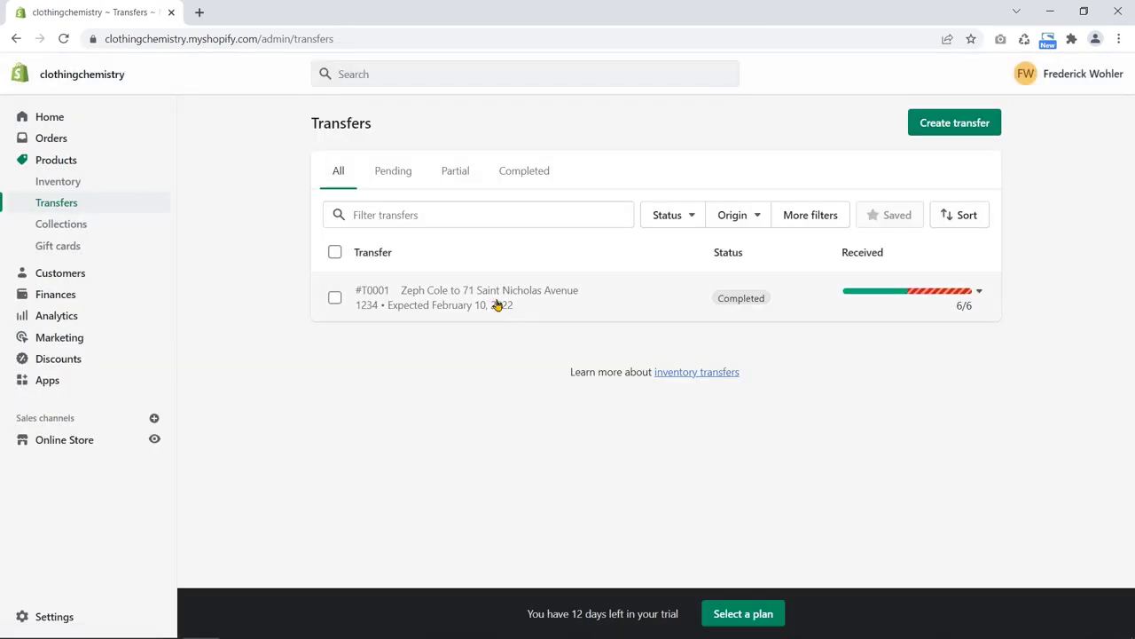
# Review transfer #T0001 and adjust the Blue Full Shirt's available quantity.
pyautogui.click(497, 304)
pyautogui.scroll(-3, 654, 292)
pyautogui.scroll(-2, 654, 291)
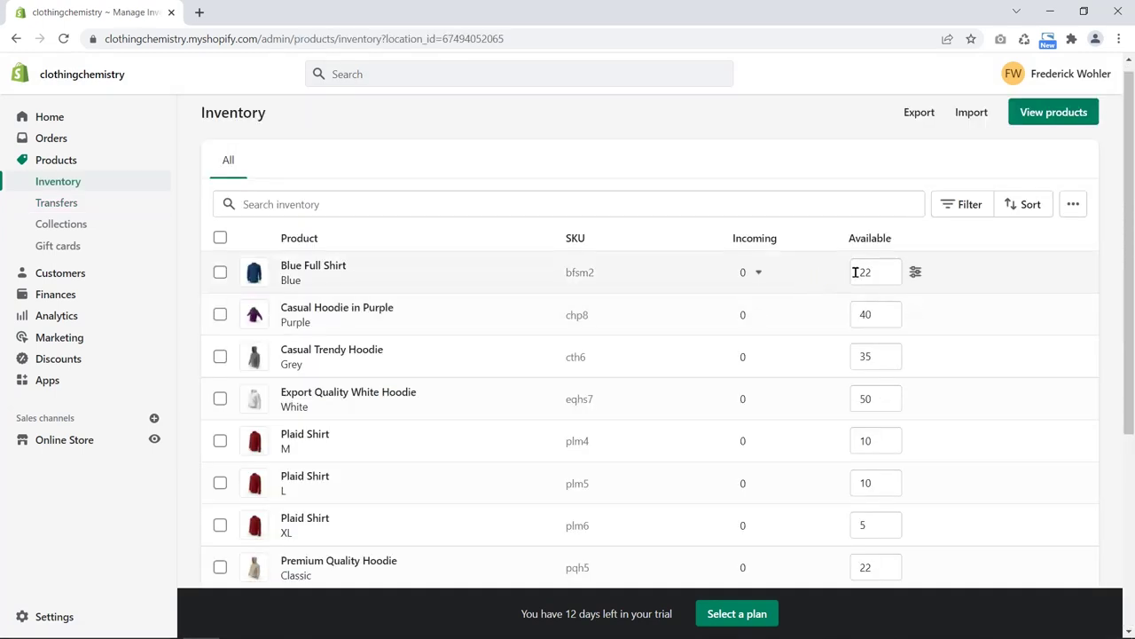
pyautogui.click(916, 272)
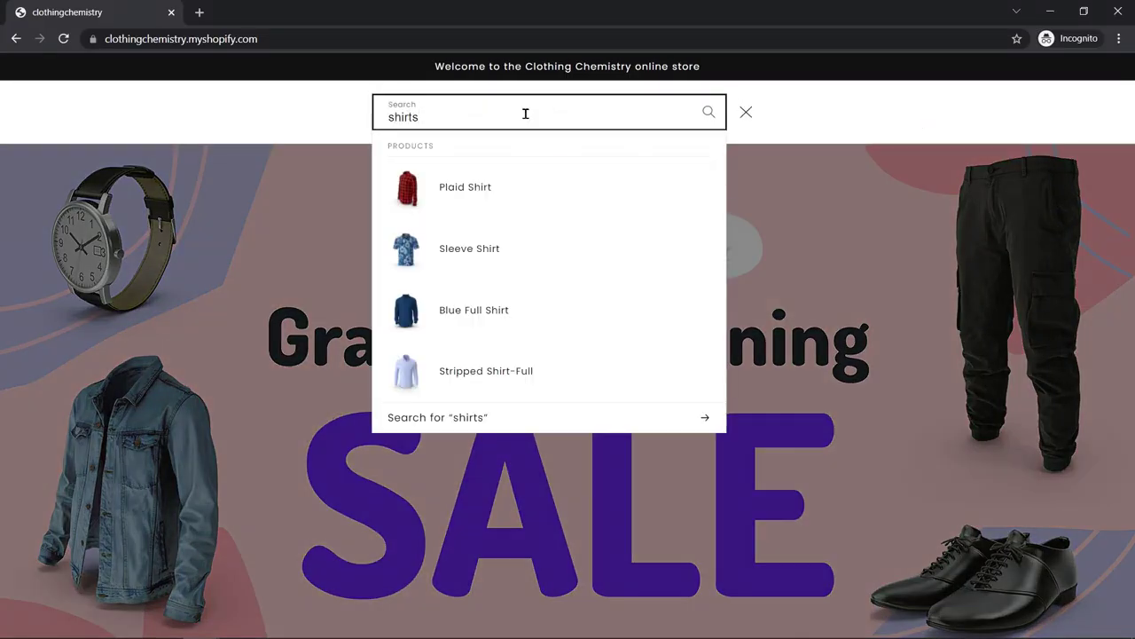
# View the full storefront search results for shirts.
pyautogui.click(458, 421)
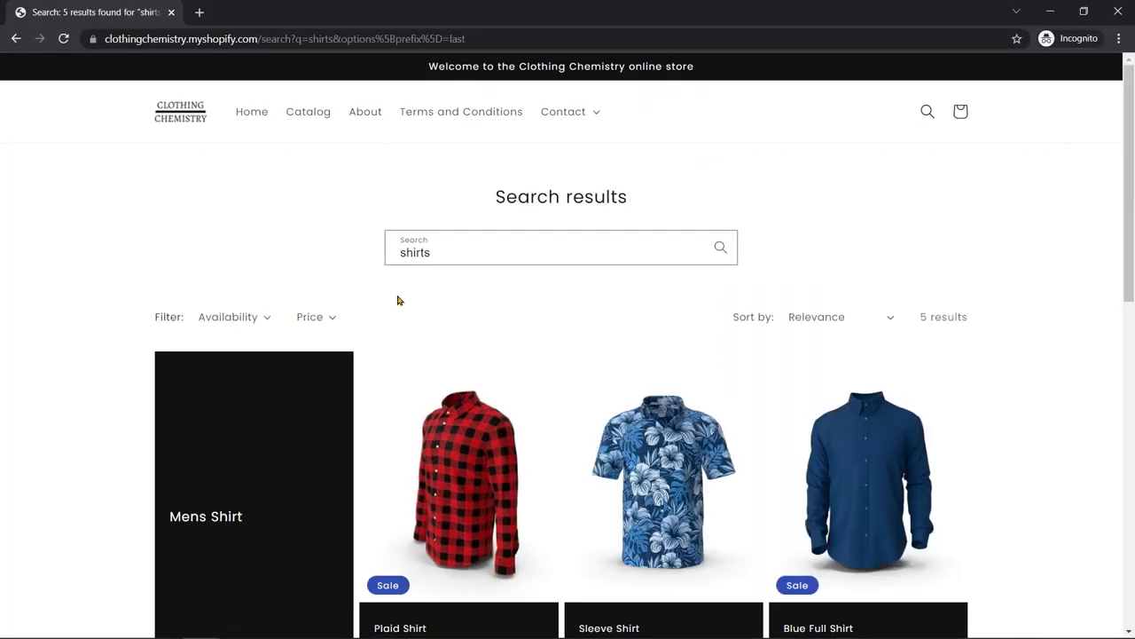
pyautogui.scroll(-4, 81, 423)
pyautogui.scroll(2, 81, 423)
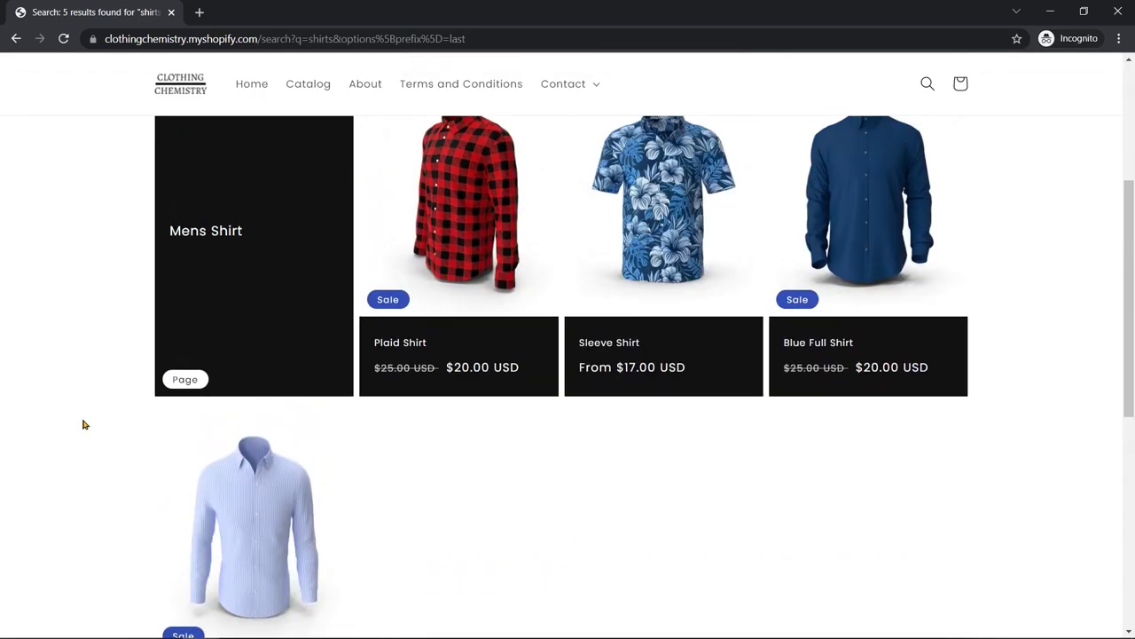
# Open and scroll through the Mens Shirt page on the storefront.
pyautogui.click(189, 376)
pyautogui.scroll(-4, 138, 399)
pyautogui.scroll(3, 138, 399)
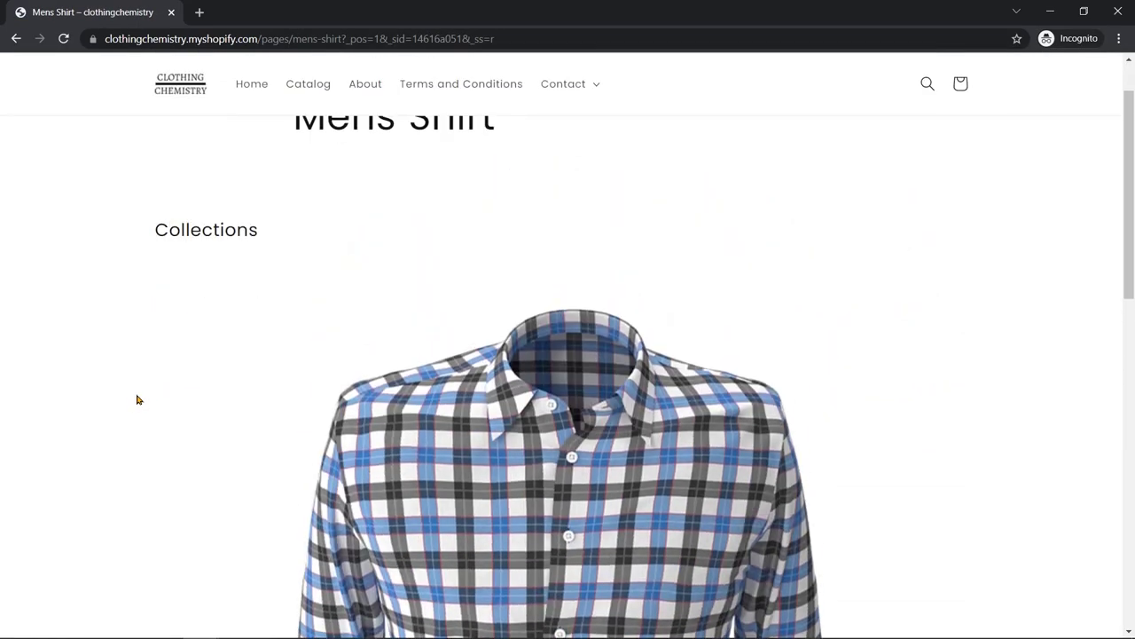
pyautogui.scroll(-5, 138, 399)
pyautogui.scroll(-2, 138, 399)
# Browse the four products in the Shirts for Men collection.
pyautogui.click(249, 440)
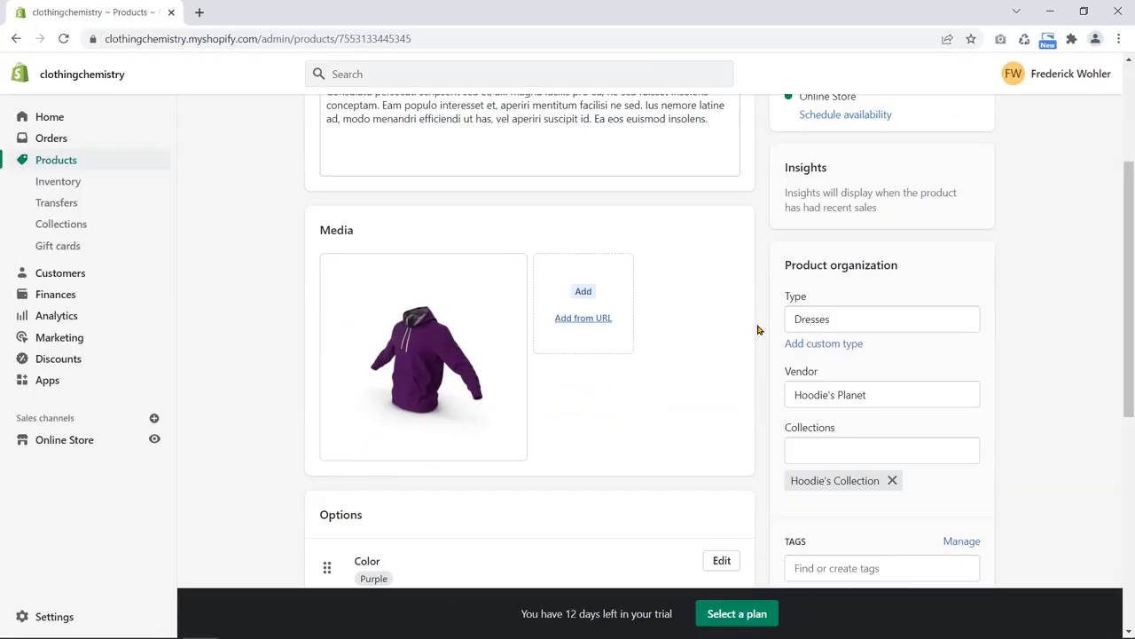
pyautogui.scroll(-1, 763, 319)
pyautogui.scroll(-1, 776, 297)
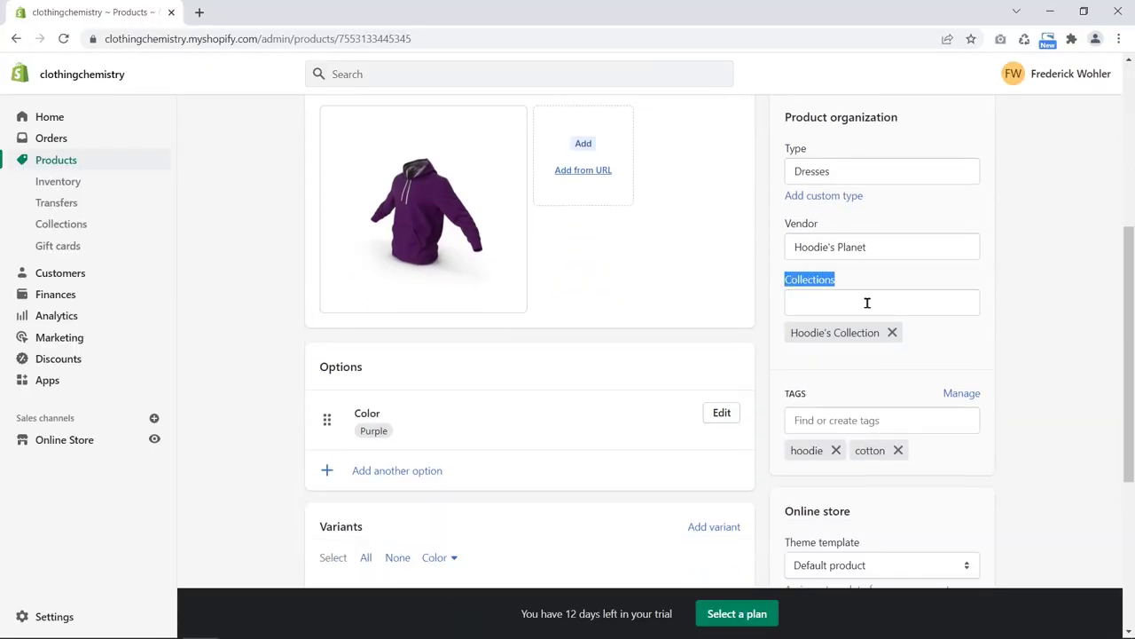
pyautogui.scroll(-1, 774, 298)
pyautogui.click(882, 344)
pyautogui.write('purple hoodie')
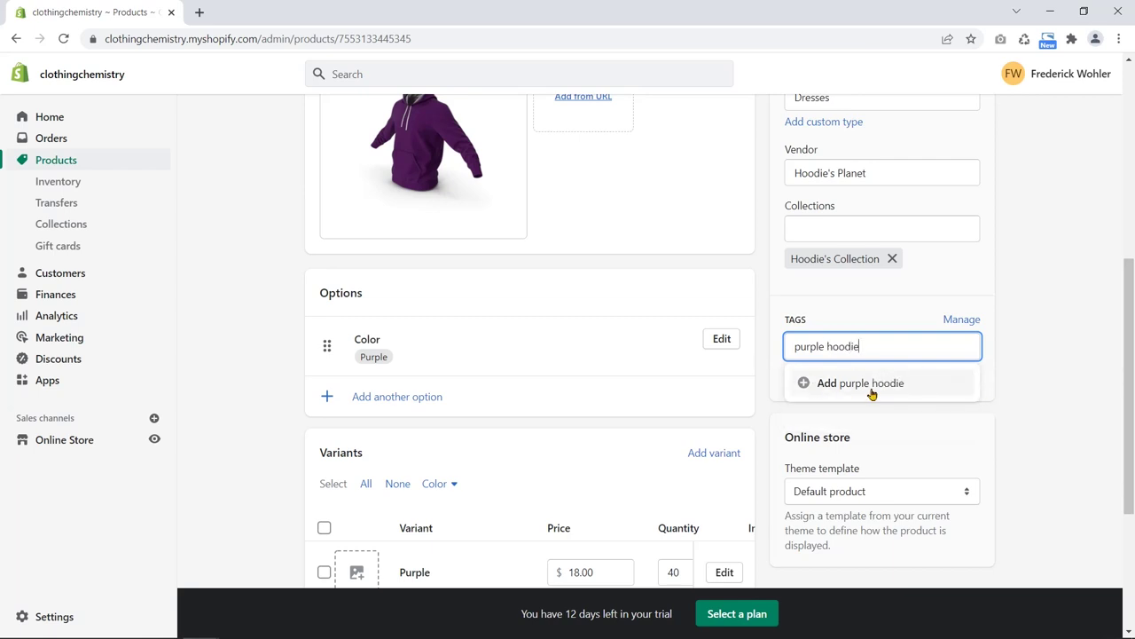
pyautogui.click(872, 394)
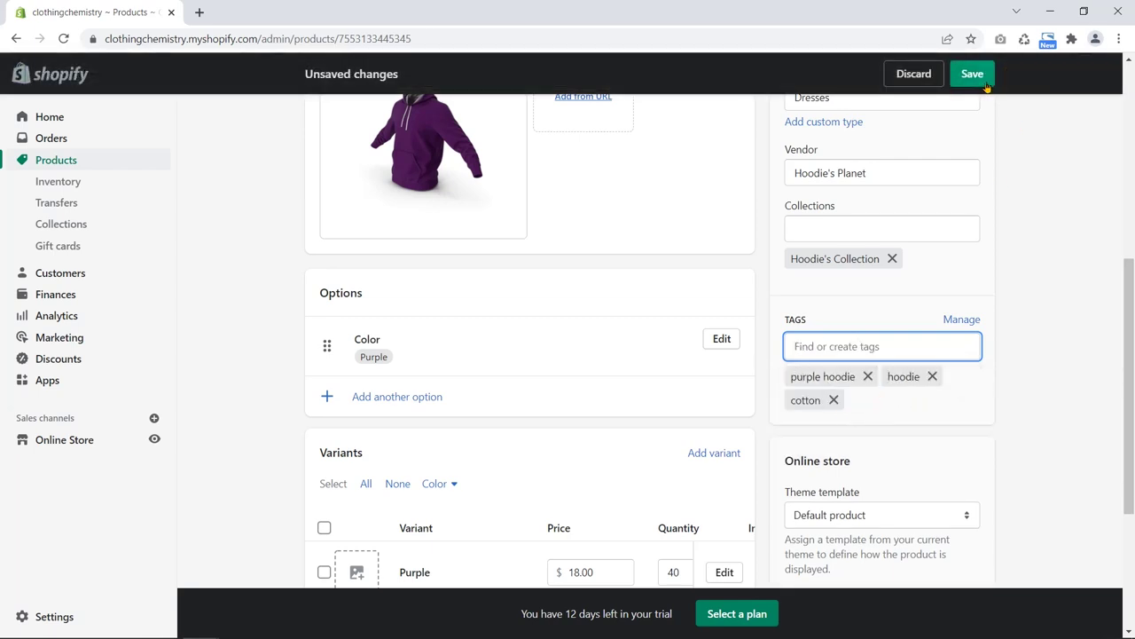
pyautogui.click(914, 74)
pyautogui.click(727, 393)
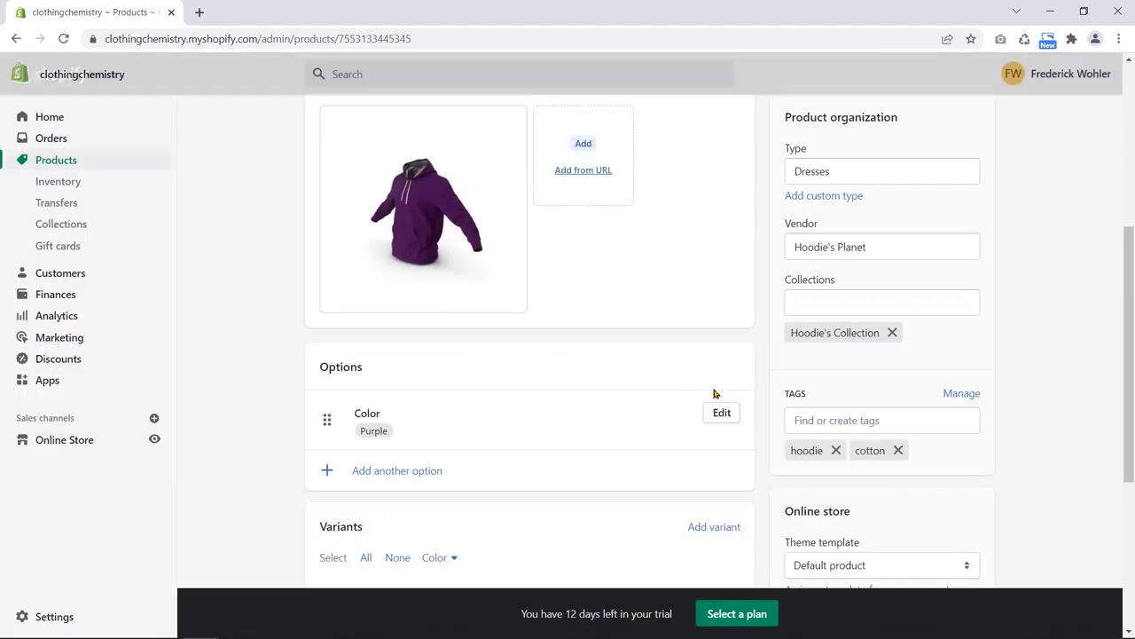
pyautogui.click(54, 227)
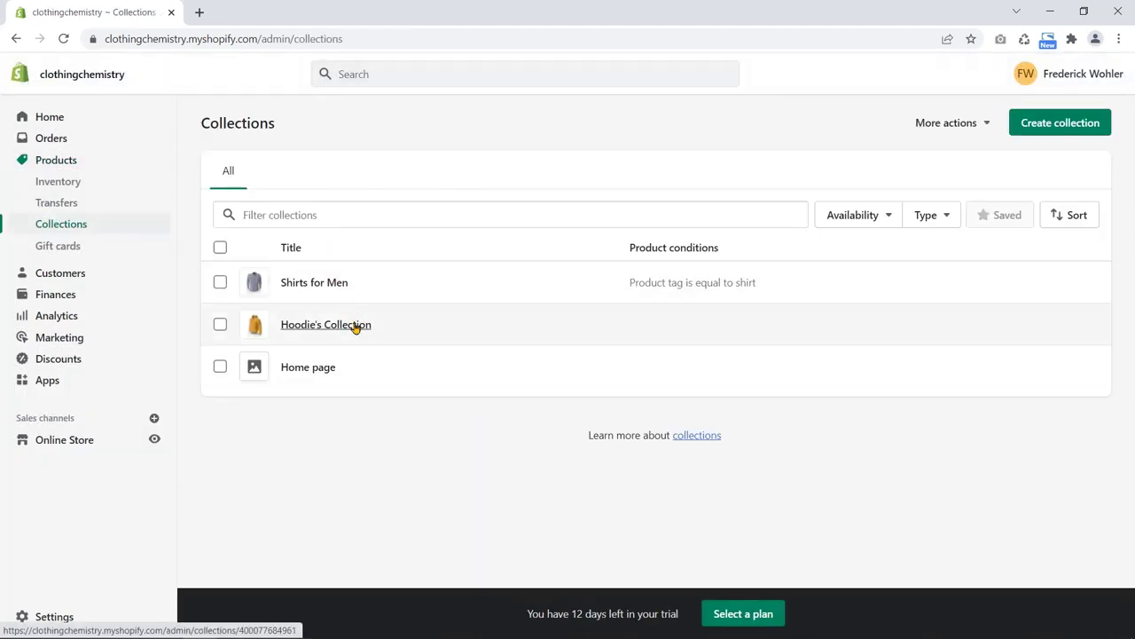
# Check the products in the existing Hoodie's Collection, then return to the collections list.
pyautogui.click(355, 325)
pyautogui.scroll(-3, 275, 331)
pyautogui.scroll(1, 275, 331)
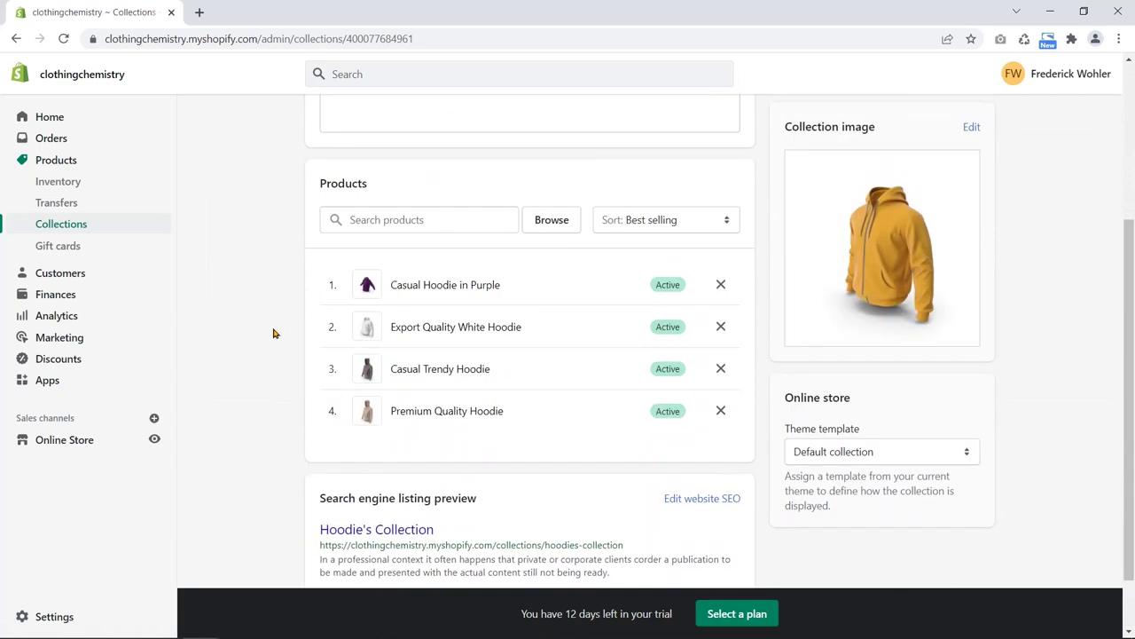
pyautogui.scroll(4, 275, 331)
pyautogui.click(71, 224)
# Create and save a new manual collection with the yellow hoodie image.
pyautogui.click(1038, 129)
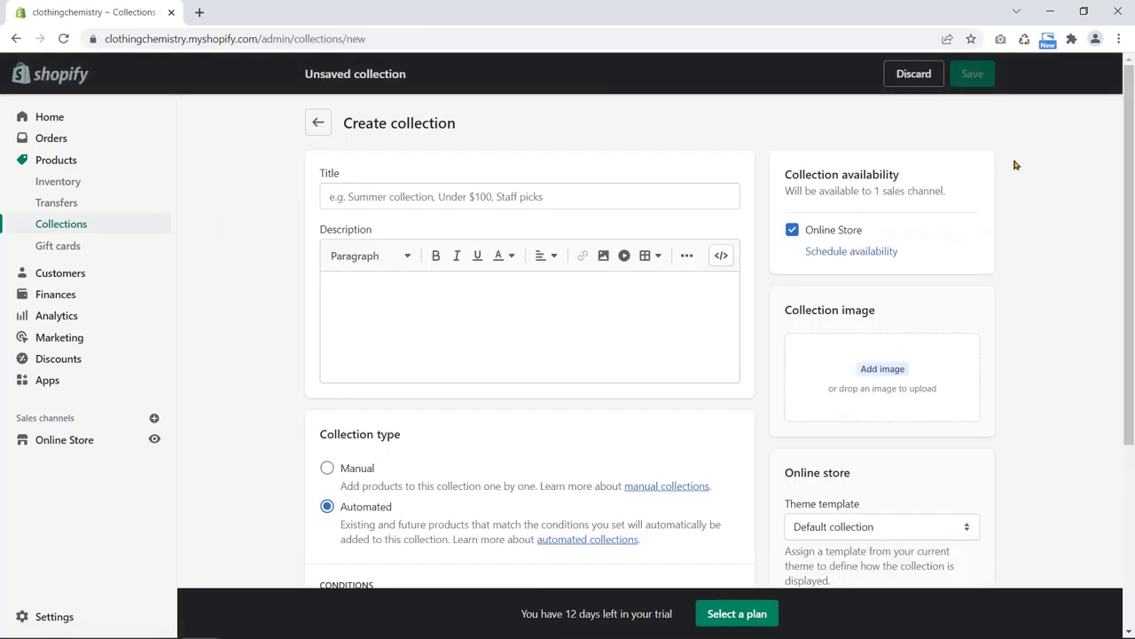
pyautogui.scroll(-3, 321, 217)
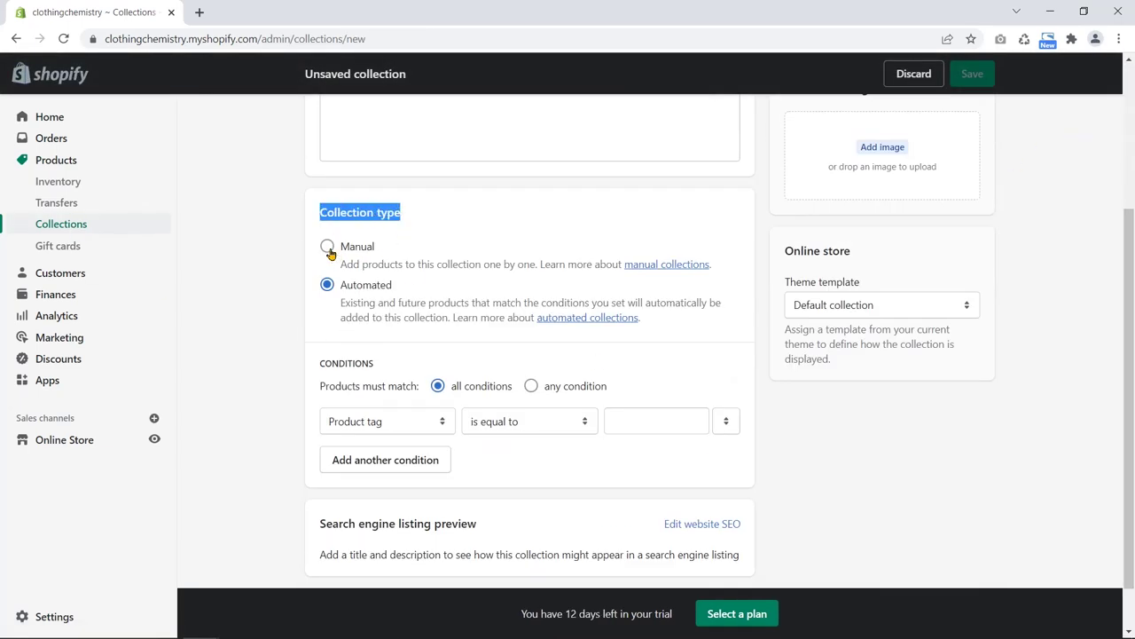
pyautogui.click(327, 249)
pyautogui.click(328, 377)
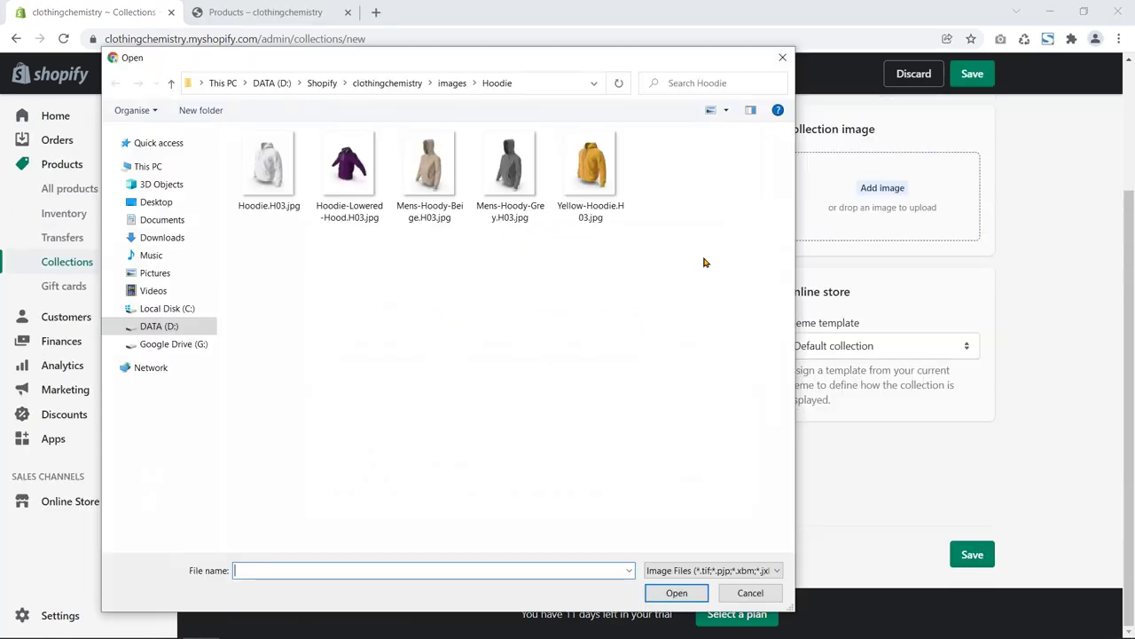
pyautogui.click(590, 174)
pyautogui.click(677, 522)
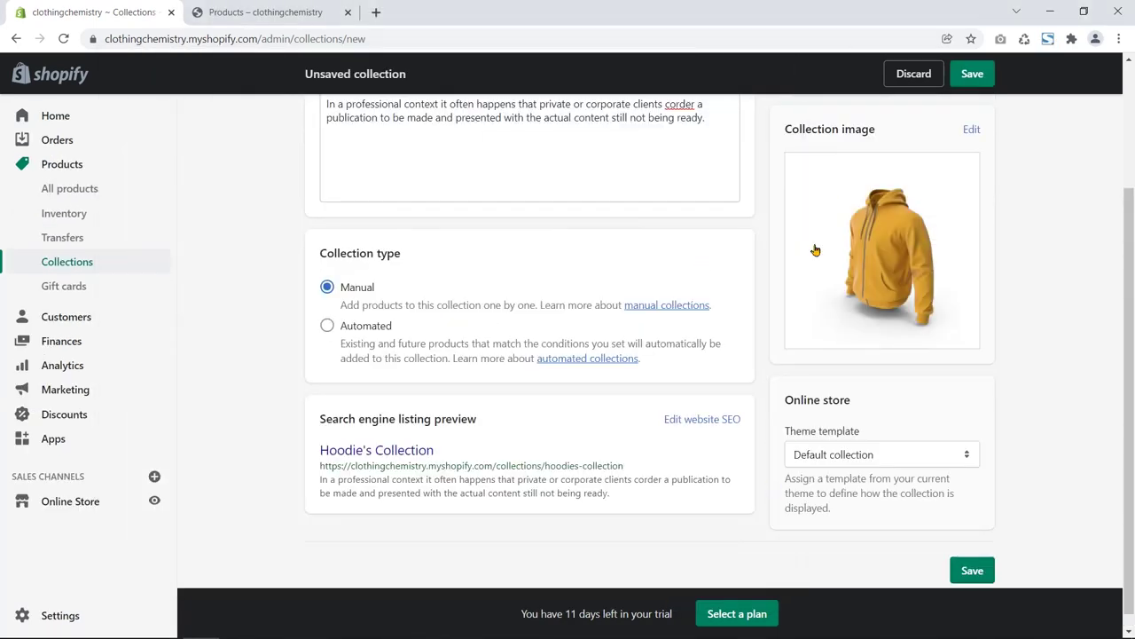
pyautogui.click(972, 570)
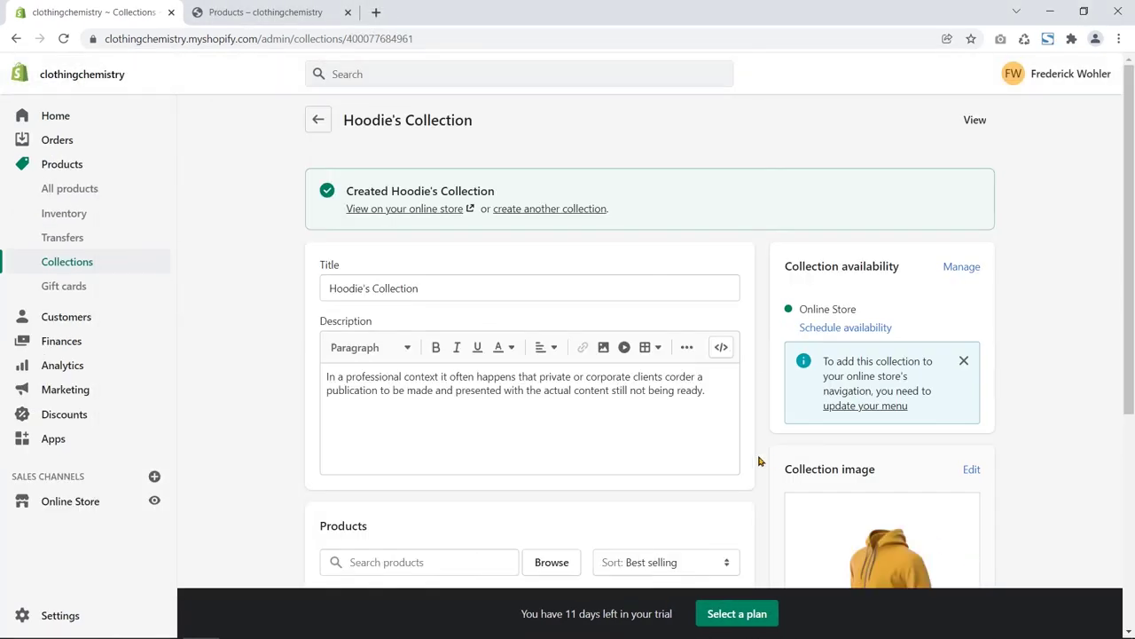
# Add Casual Hoodie in Purple, Casual Trendy Hoodie and Export Quality White Hoodie to the collection.
pyautogui.scroll(-2, 757, 461)
pyautogui.doubleClick(321, 384)
pyautogui.click(546, 414)
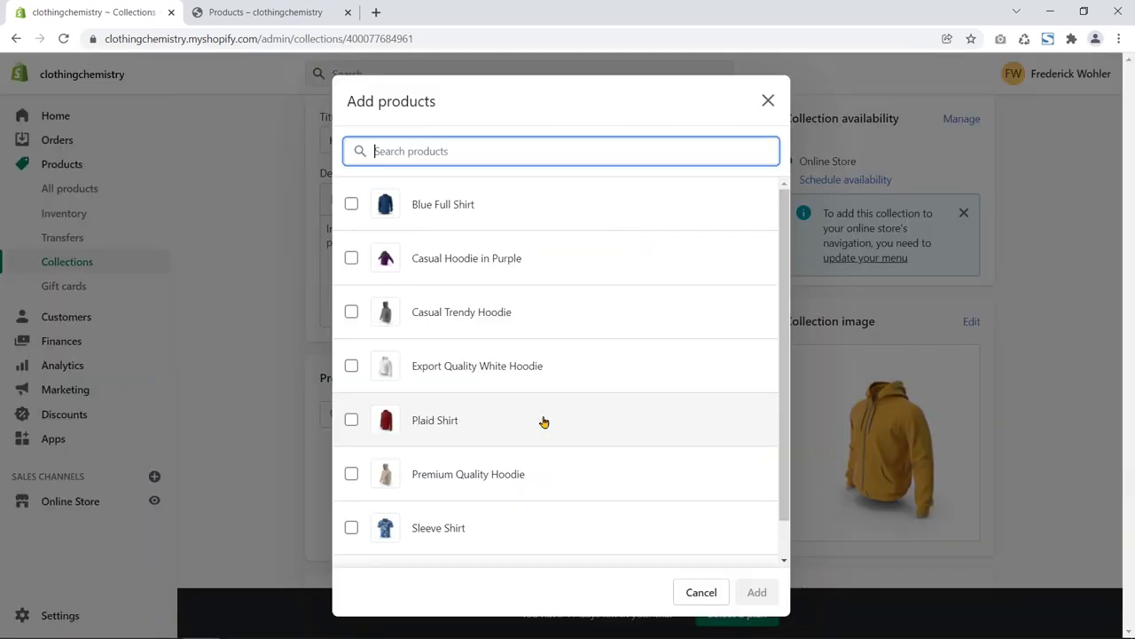
pyautogui.click(352, 258)
pyautogui.click(351, 311)
pyautogui.click(351, 365)
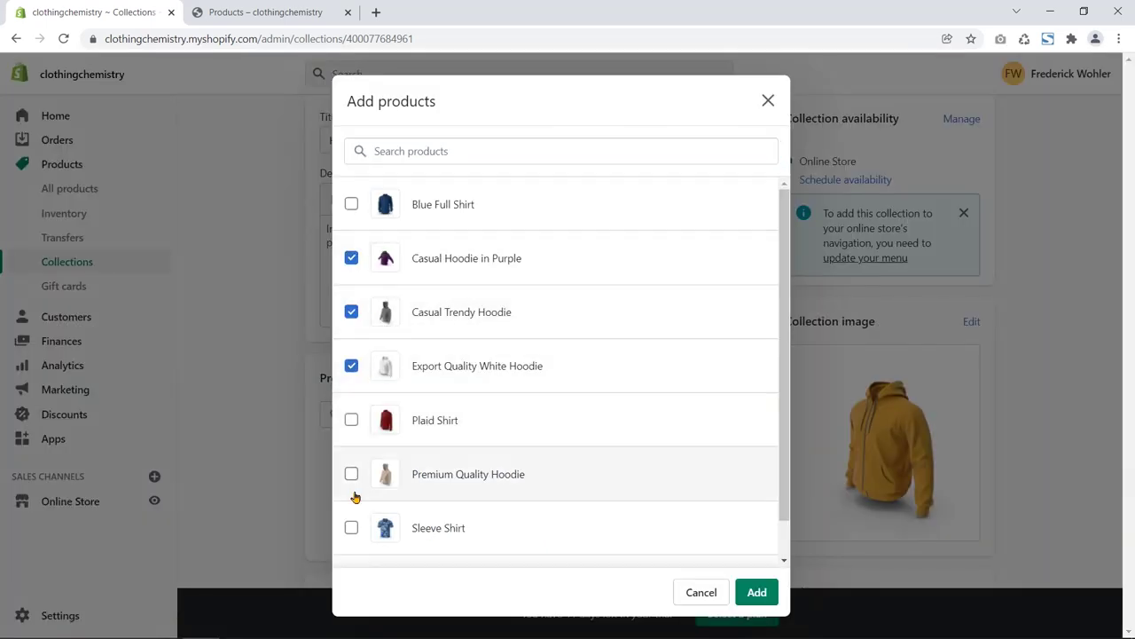
pyautogui.click(757, 591)
pyautogui.scroll(-2, 575, 415)
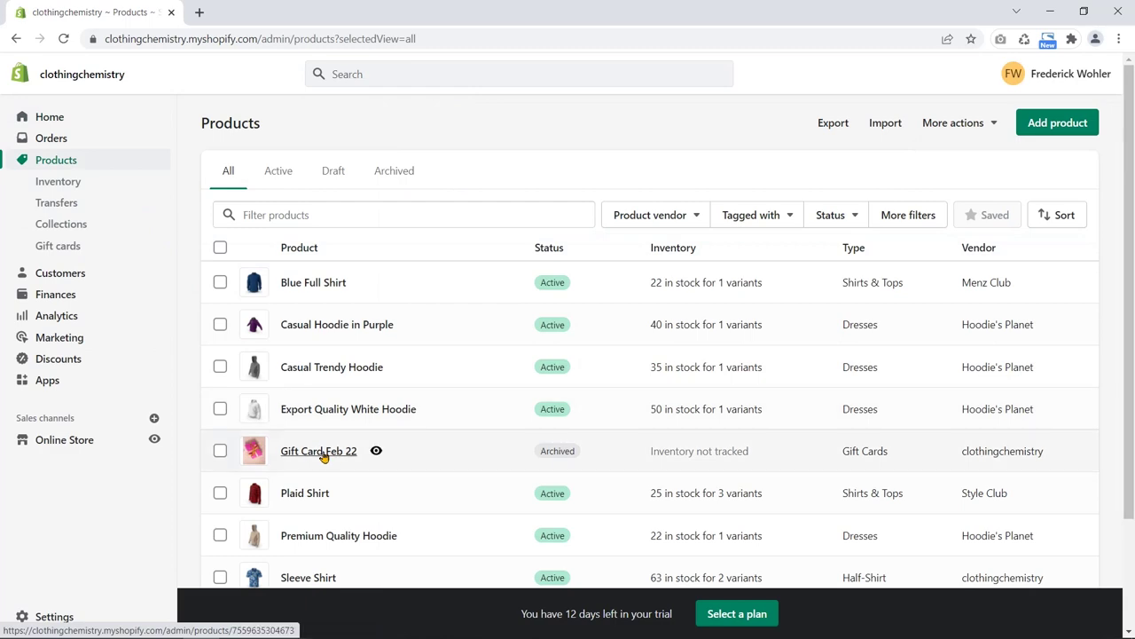
# Review the archived Gift Card Feb 22 product and the 20% off Shirts for Men discount.
pyautogui.click(321, 451)
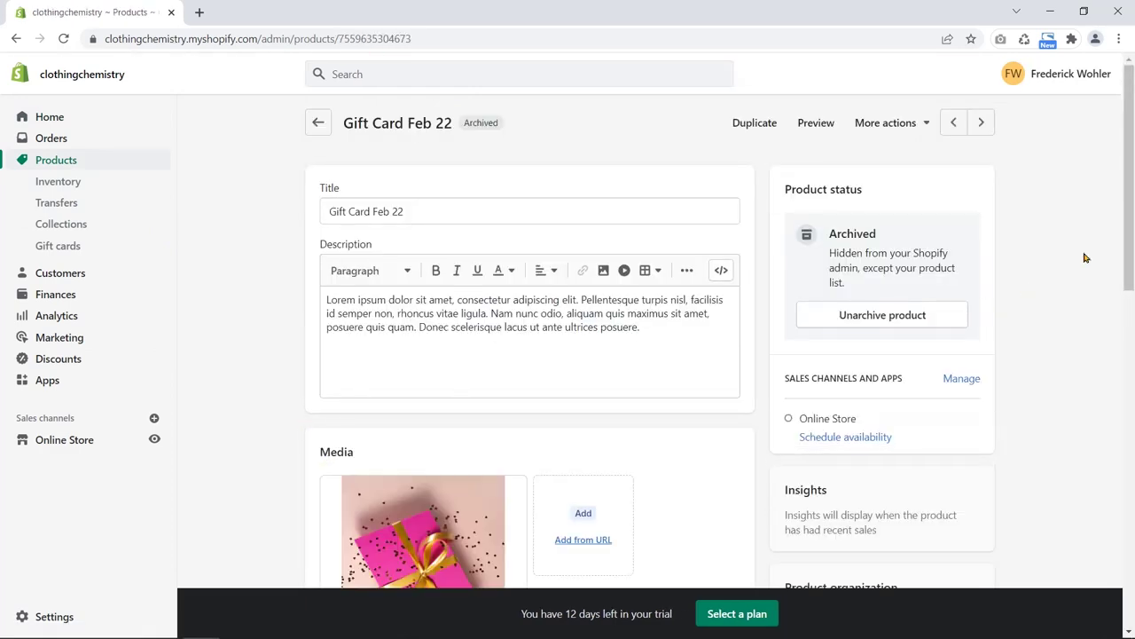
pyautogui.moveTo(1130, 258); pyautogui.dragTo(1132, 571)
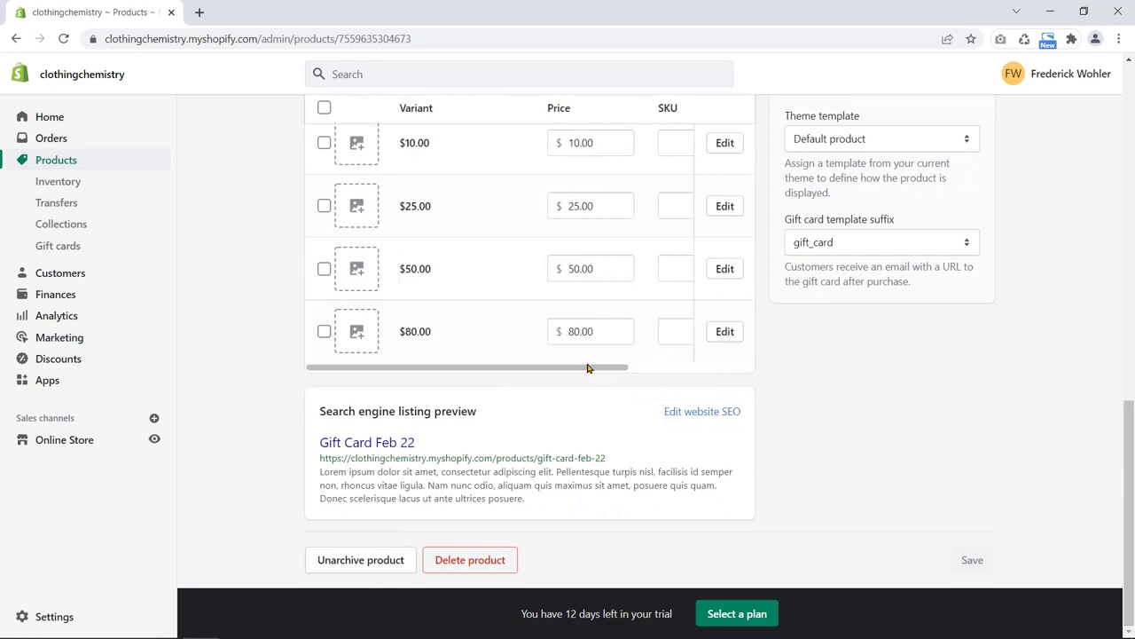
pyautogui.click(28, 359)
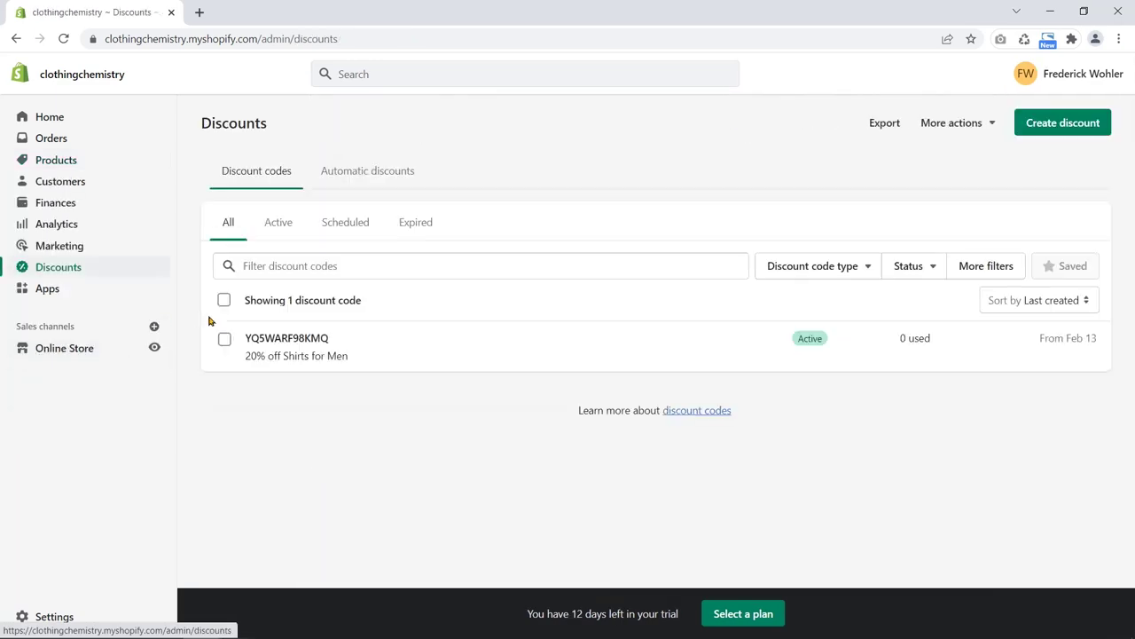
pyautogui.click(319, 342)
pyautogui.scroll(-3, 1072, 314)
pyautogui.scroll(-2, 1065, 314)
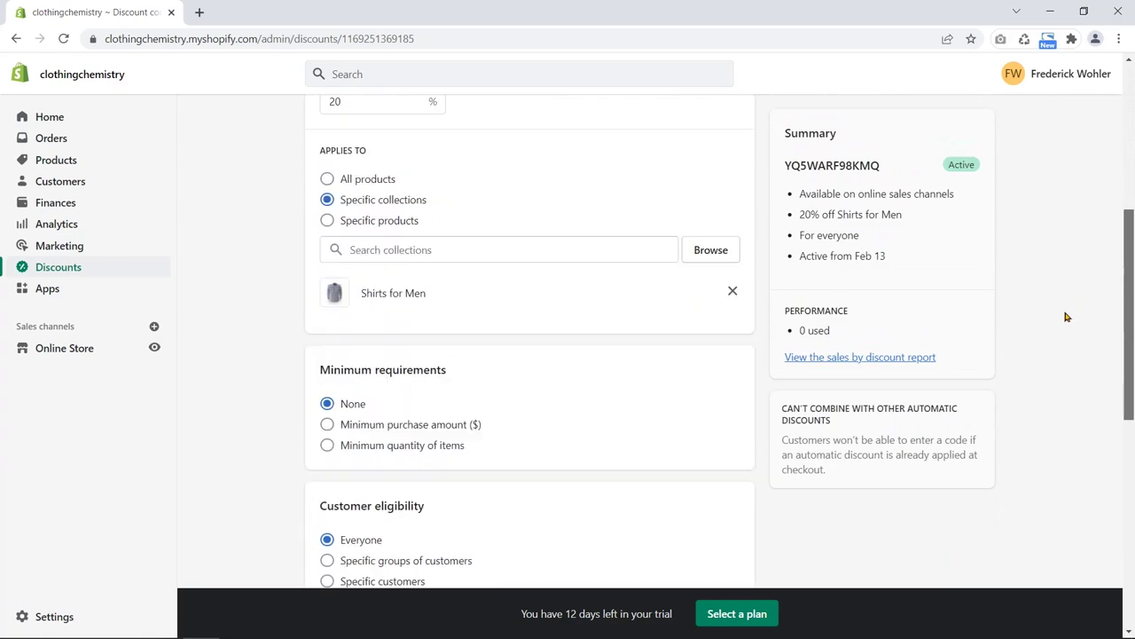
pyautogui.scroll(-4, 1074, 446)
pyautogui.scroll(-2, 1097, 537)
# Open the gift cards page and view a gift card's details.
pyautogui.click(64, 162)
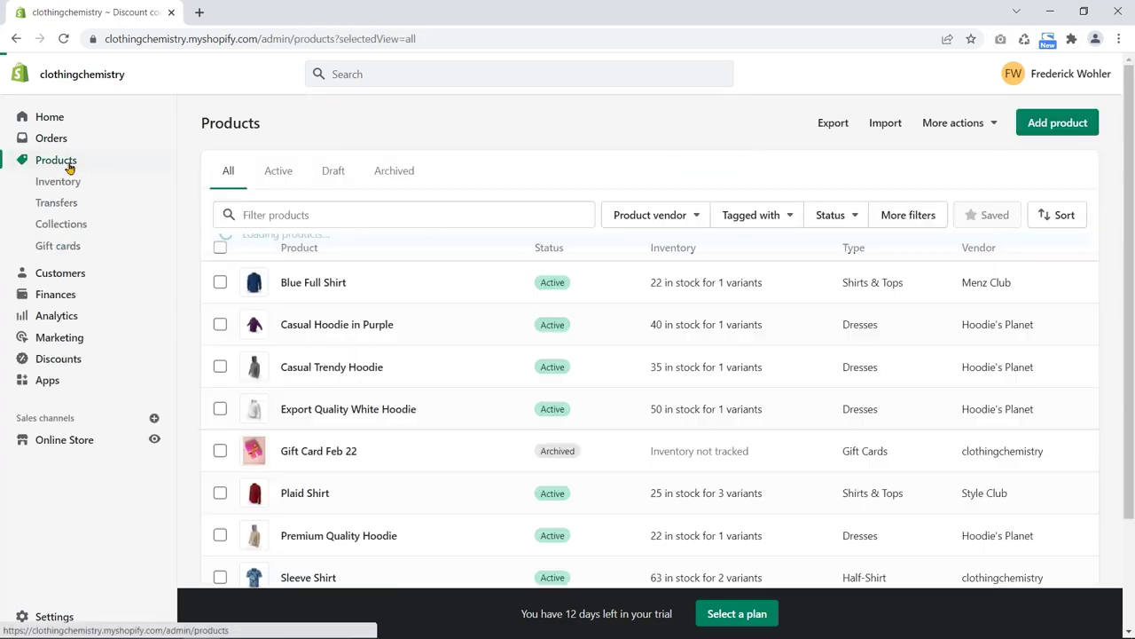
pyautogui.click(65, 246)
pyautogui.click(261, 363)
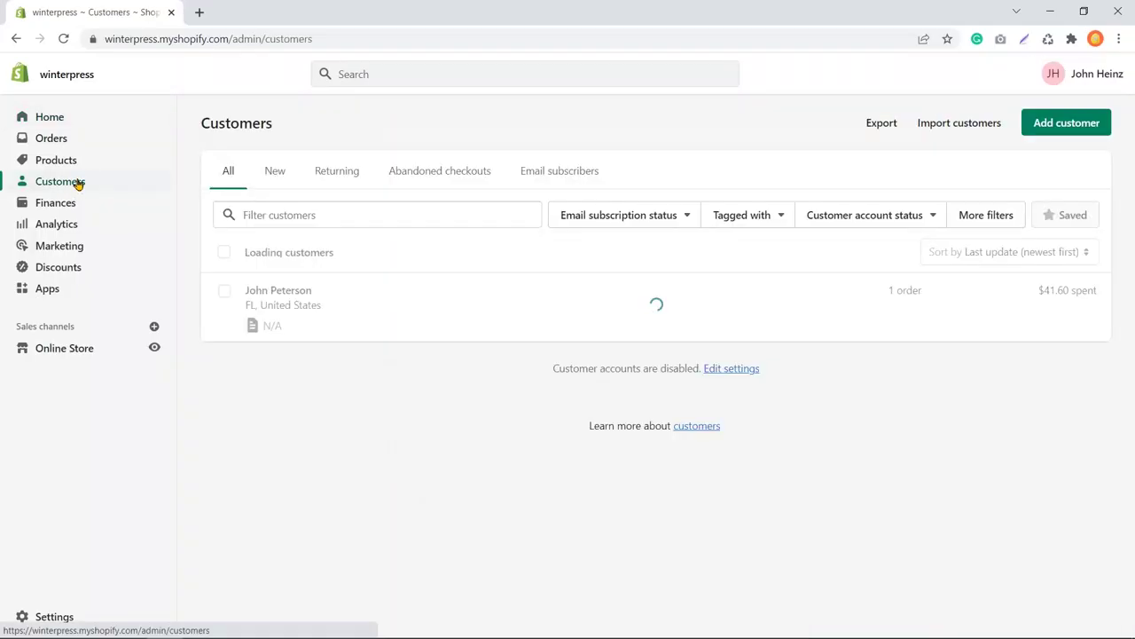
# Discard a blank new-customer form, then filter customers by abandoned checkouts and email subscribers.
pyautogui.click(1047, 125)
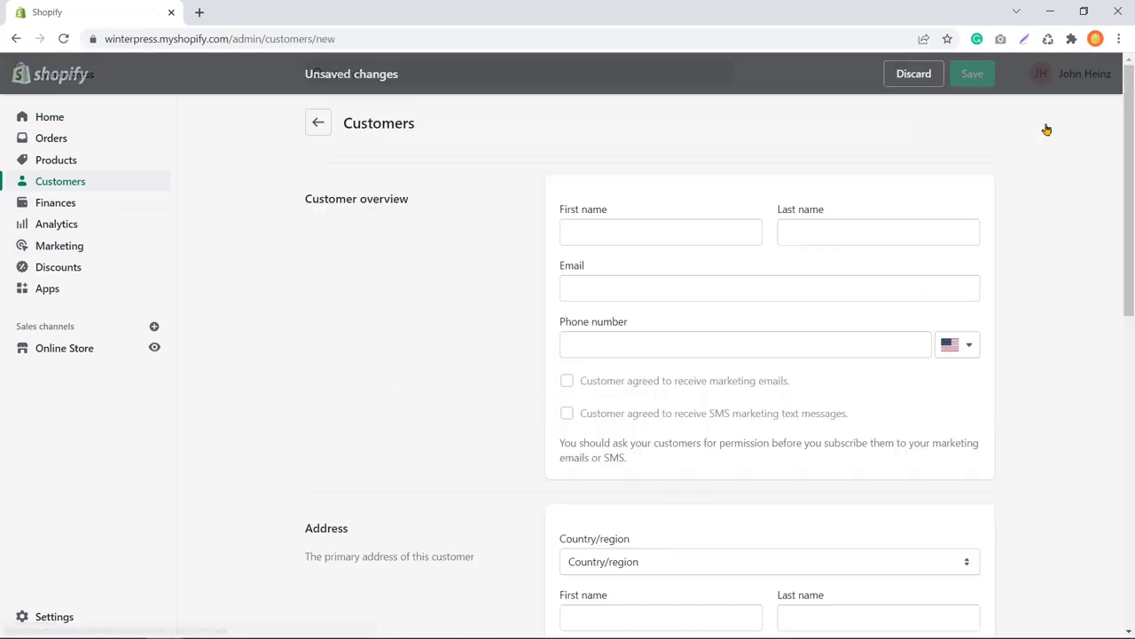
pyautogui.moveTo(1129, 226)
pyautogui.mouseDown()
pyautogui.moveTo(1129, 390)
pyautogui.moveTo(1100, 540)
pyautogui.moveTo(1129, 375)
pyautogui.mouseUp()
pyautogui.scroll(2, 770, 354)
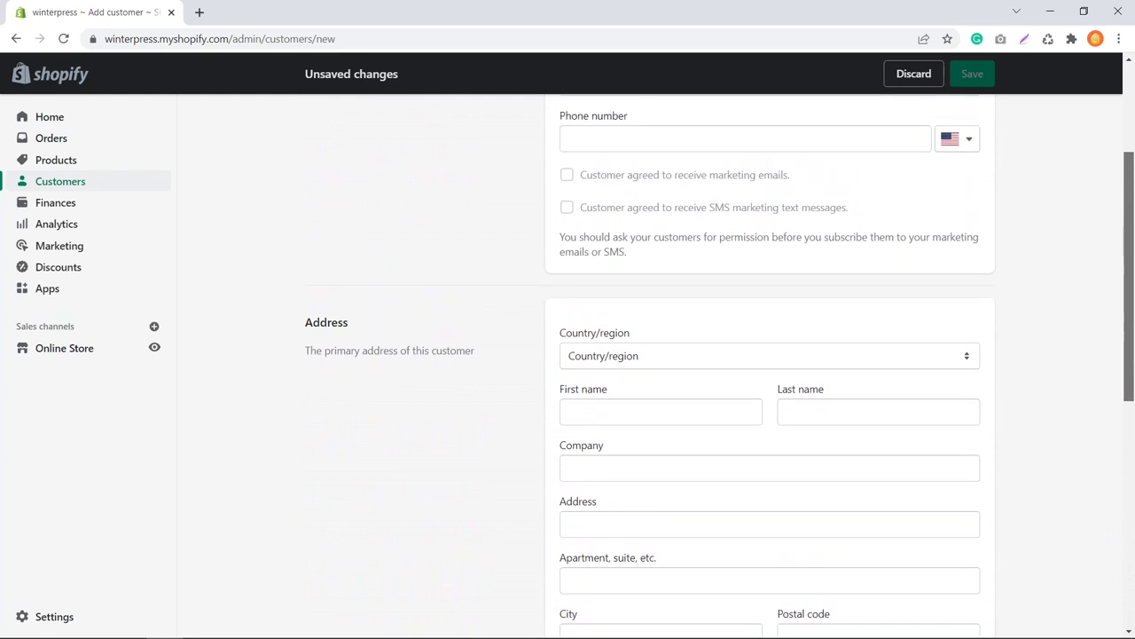
pyautogui.scroll(2, 770, 355)
pyautogui.click(78, 184)
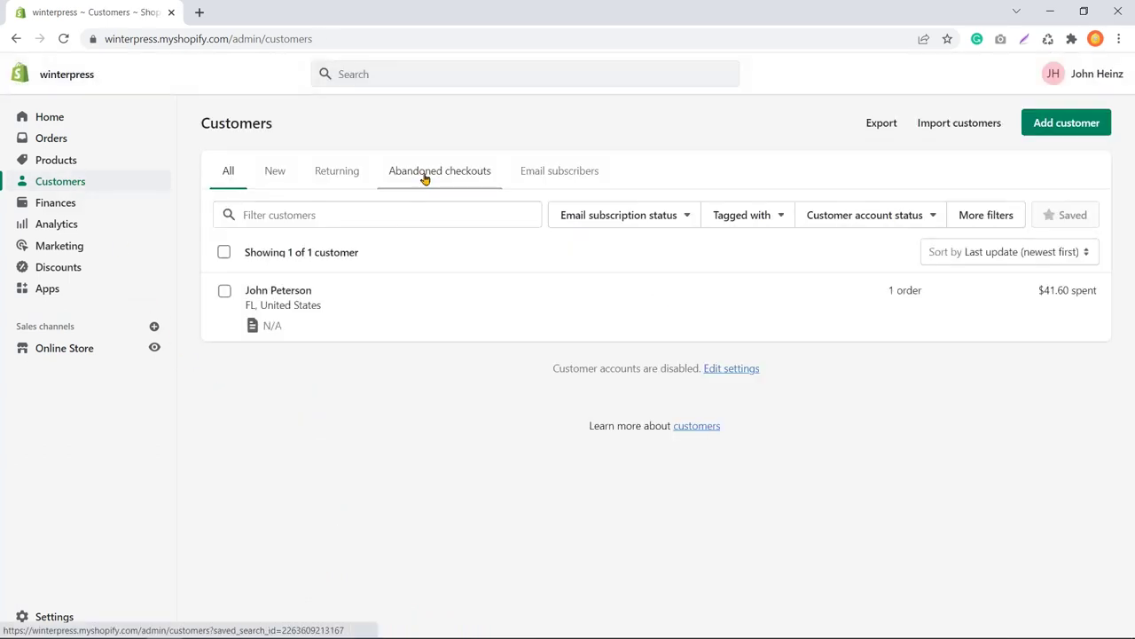
pyautogui.click(424, 178)
pyautogui.click(552, 170)
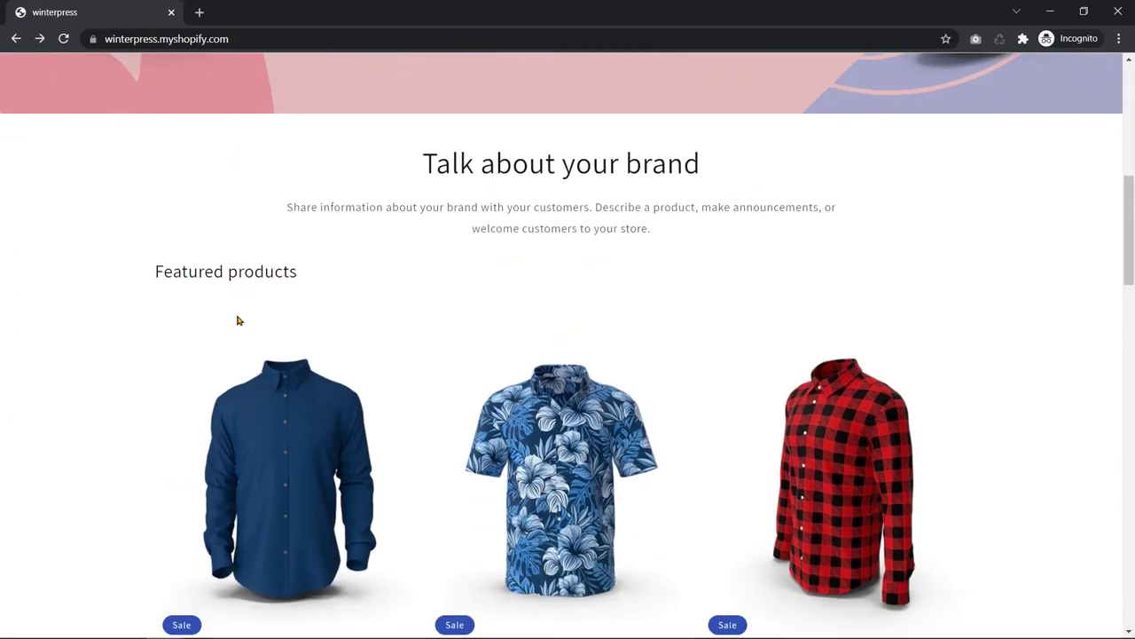
pyautogui.scroll(-2, 236, 319)
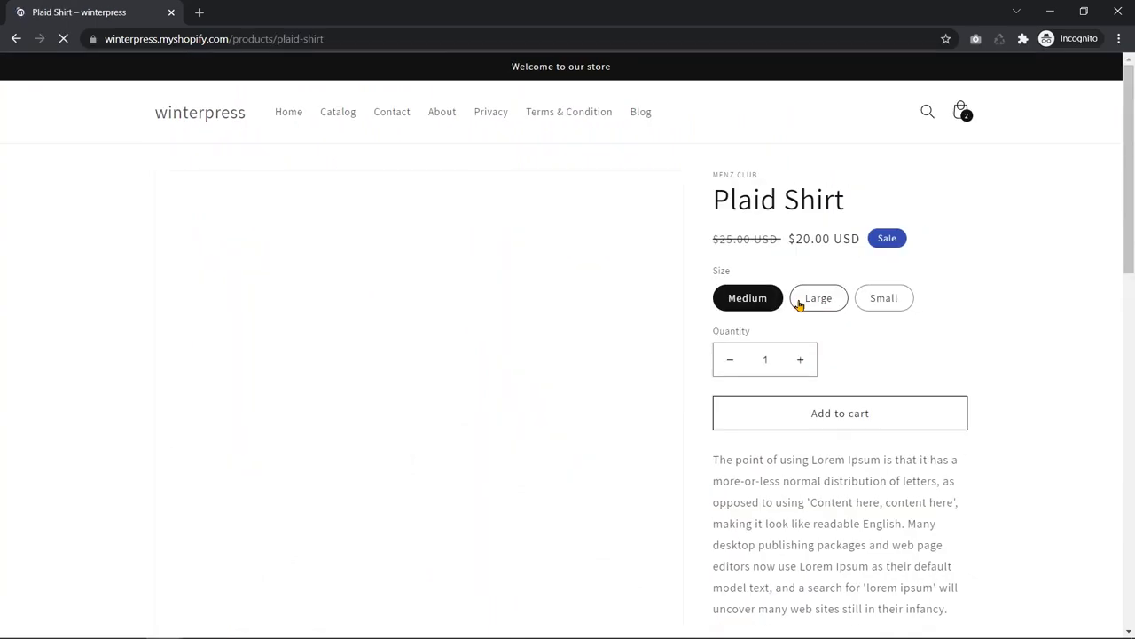
# Add a Large Plaid Shirt to the storefront cart, check out, and view order #1001.
pyautogui.scroll(-1, 684, 325)
pyautogui.scroll(1, 683, 324)
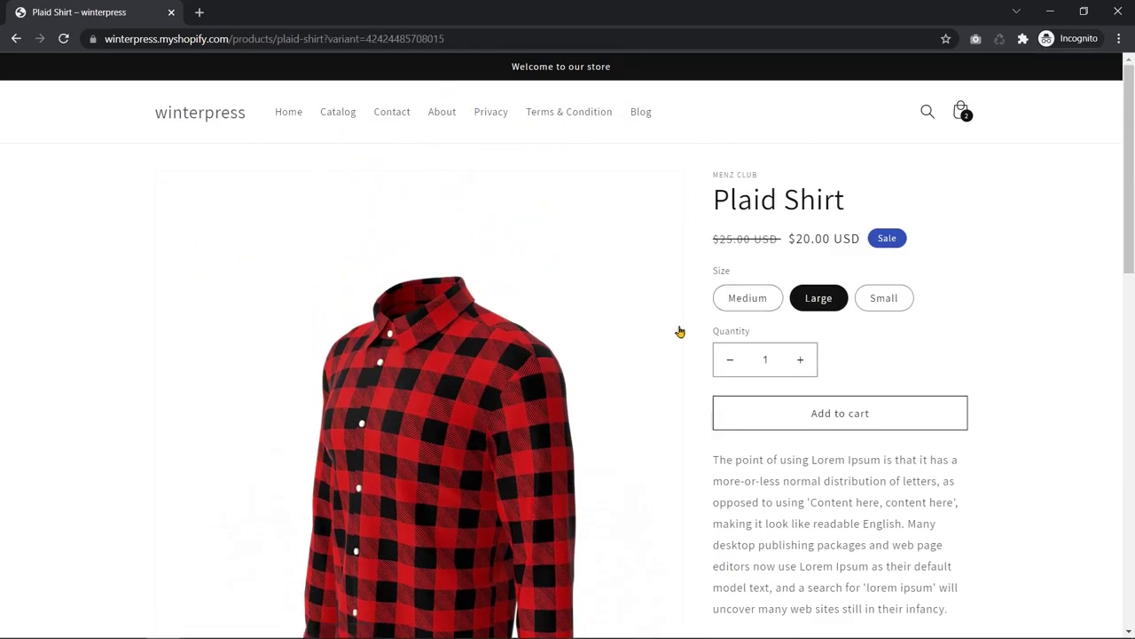
pyautogui.scroll(-1, 760, 317)
pyautogui.click(790, 306)
pyautogui.click(828, 328)
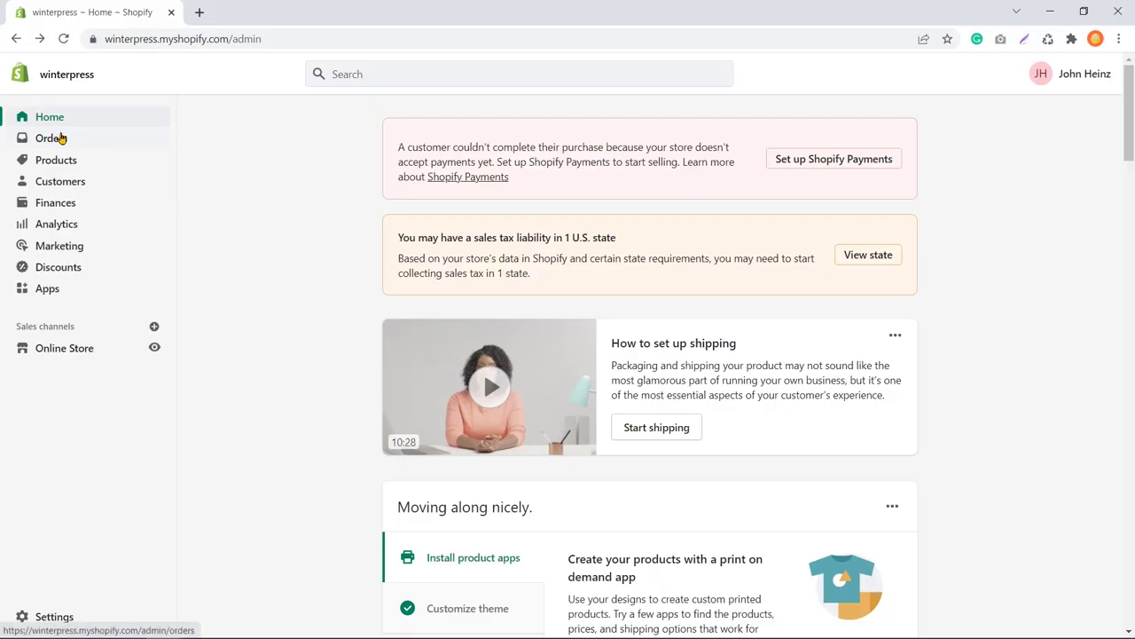
pyautogui.click(62, 139)
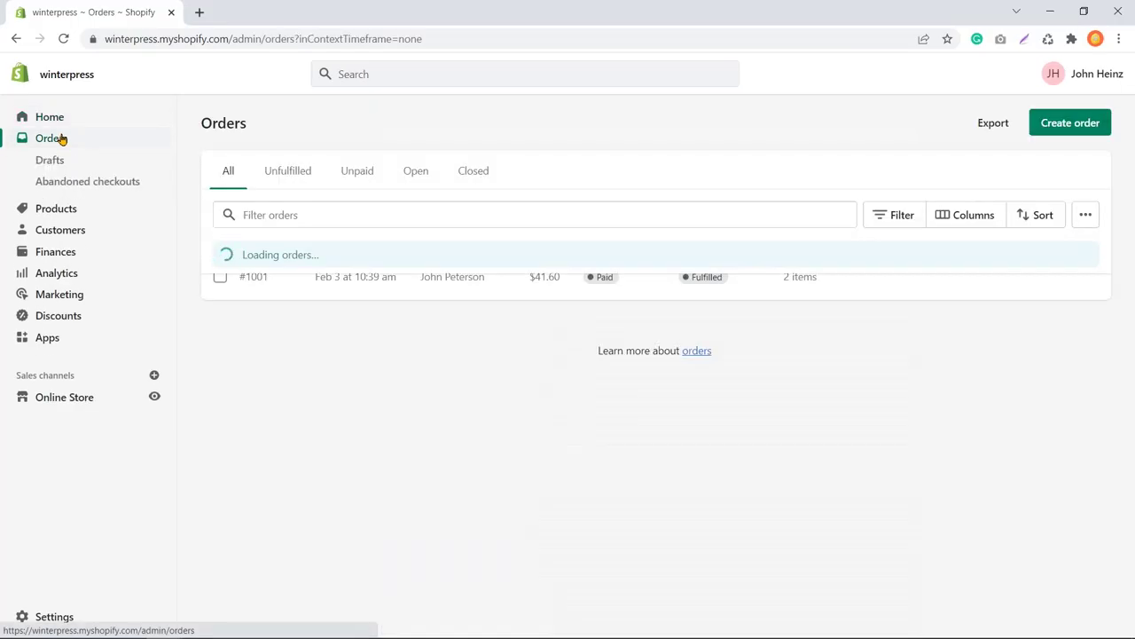
pyautogui.click(290, 339)
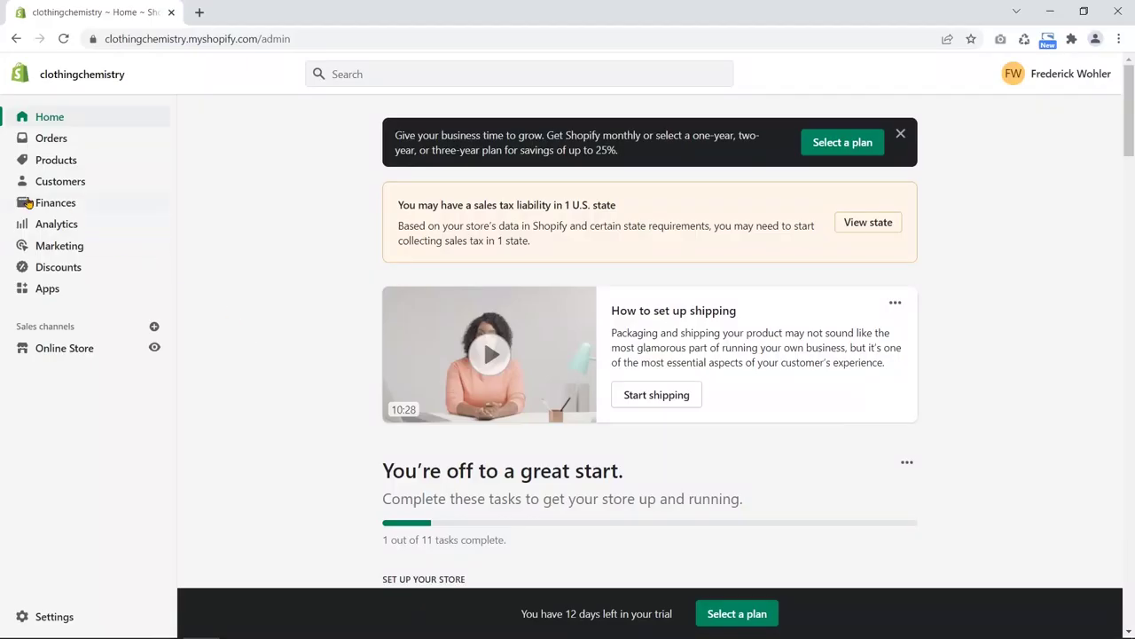
# Review the finances overview with $0.00 net sales and the billing details, ending on Payouts.
pyautogui.click(28, 202)
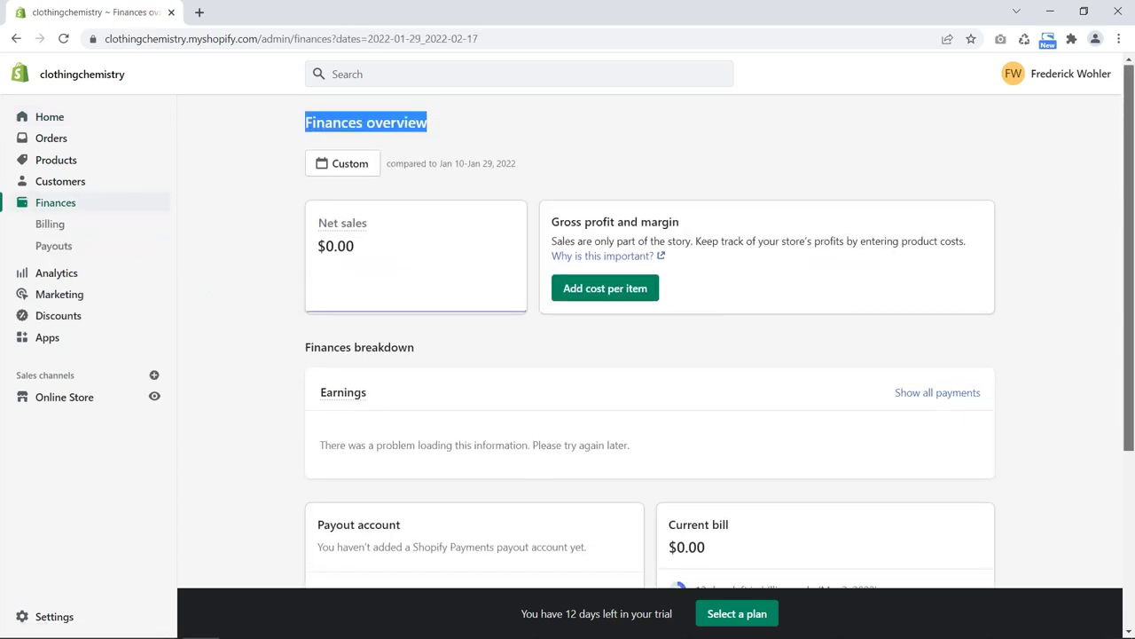
pyautogui.scroll(-3, 928, 349)
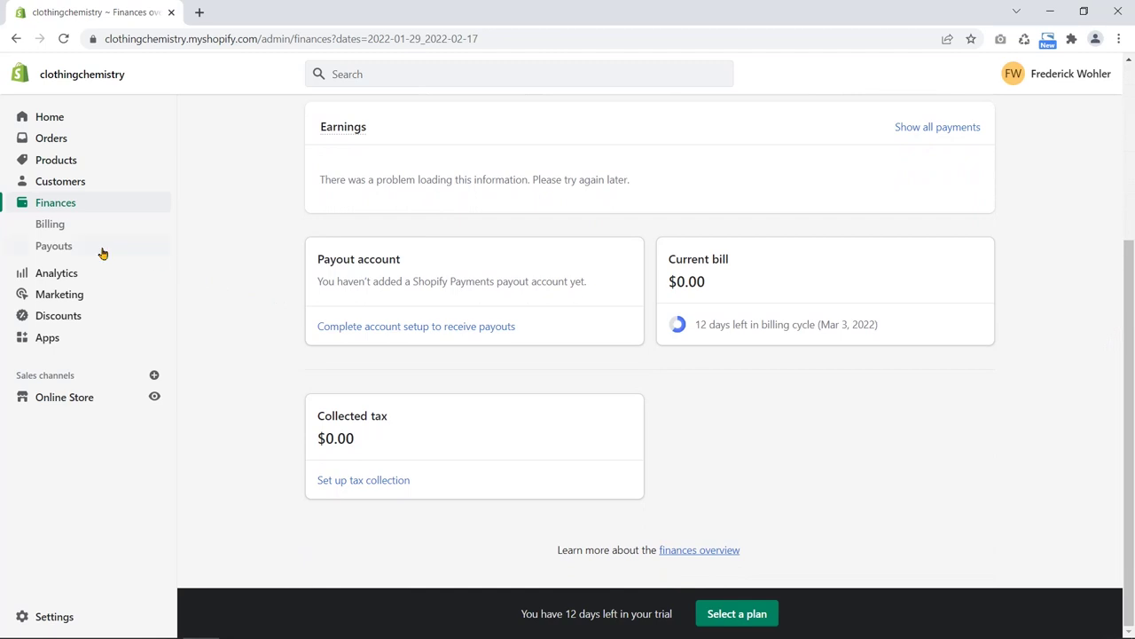
pyautogui.click(40, 225)
pyautogui.scroll(-2, 223, 219)
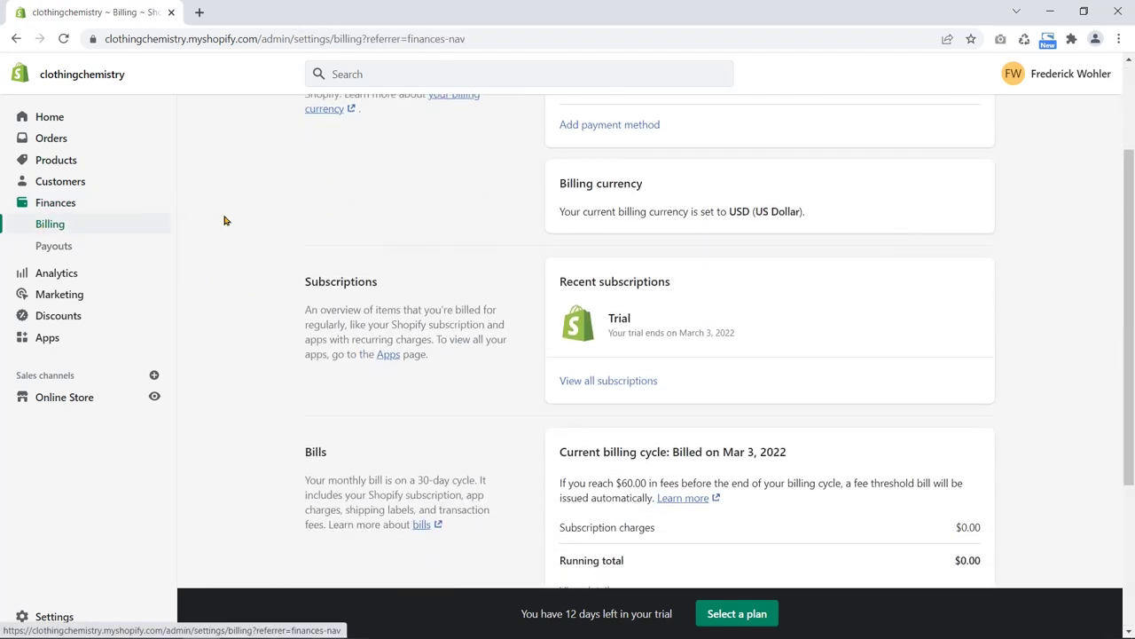
pyautogui.scroll(-1, 221, 221)
pyautogui.scroll(-2, 220, 222)
pyautogui.click(79, 249)
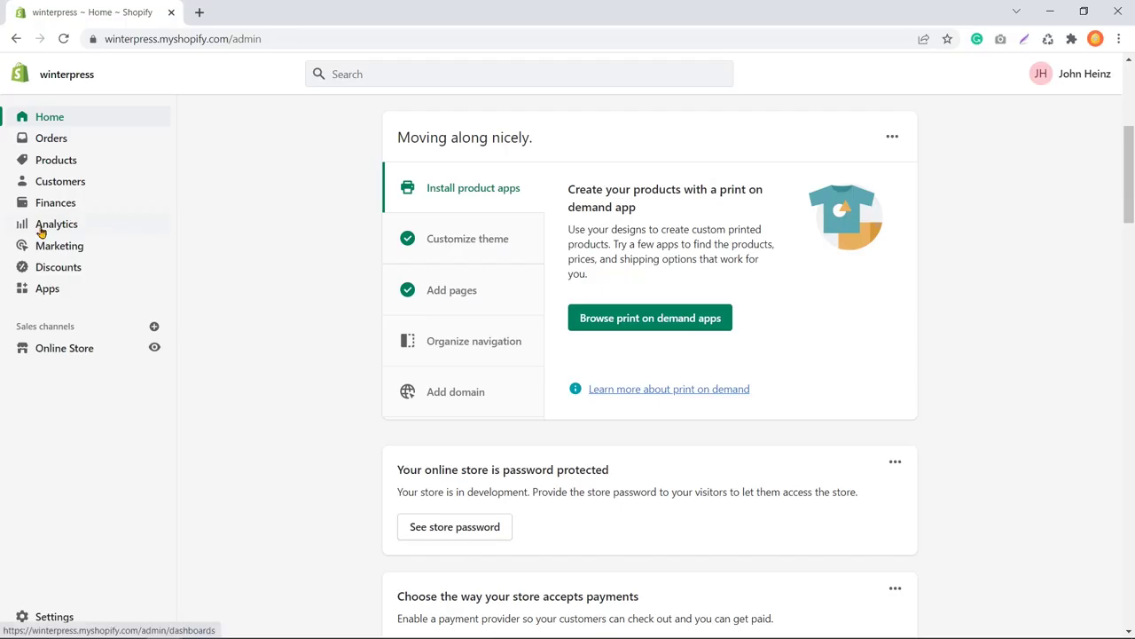
# Scroll through the analytics dashboard, leaving its Today date range unchanged.
pyautogui.click(41, 232)
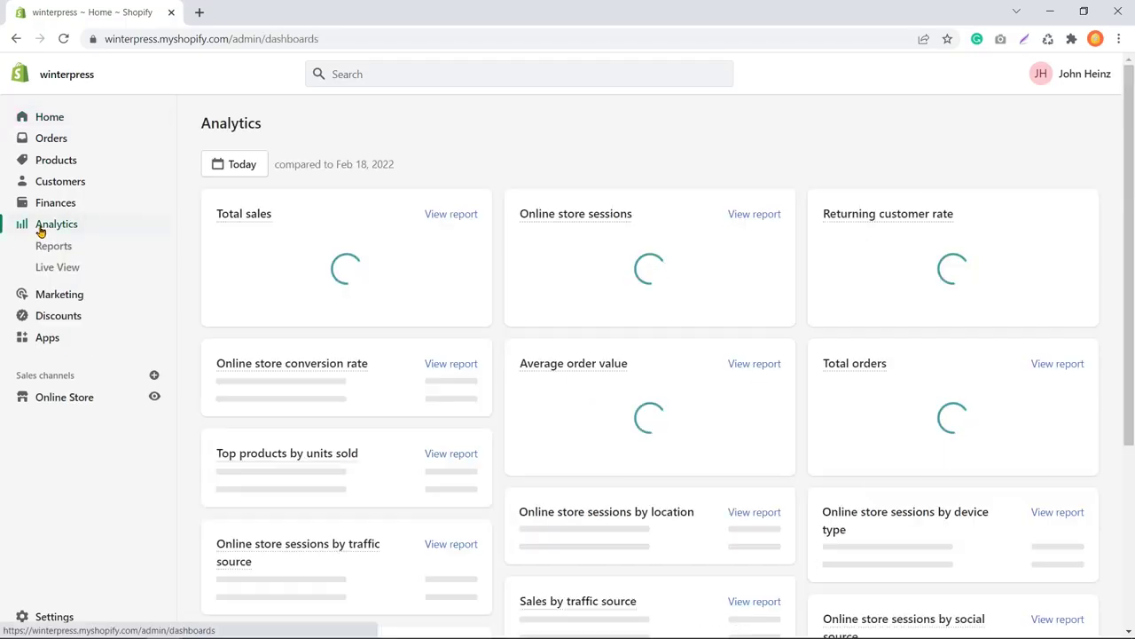
pyautogui.click(246, 168)
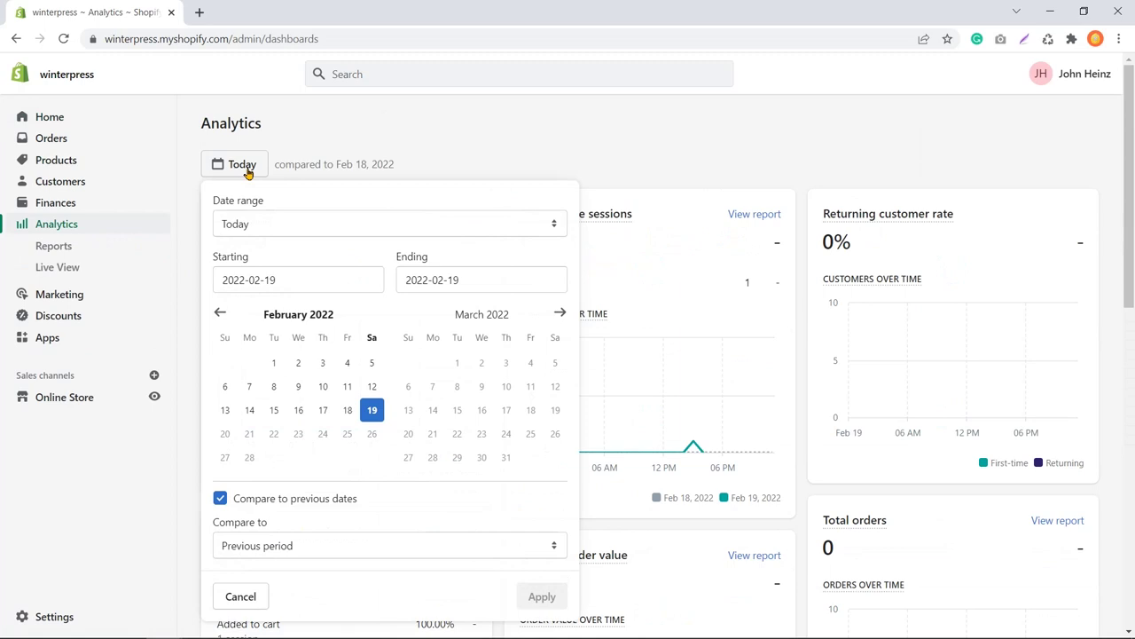
pyautogui.click(528, 148)
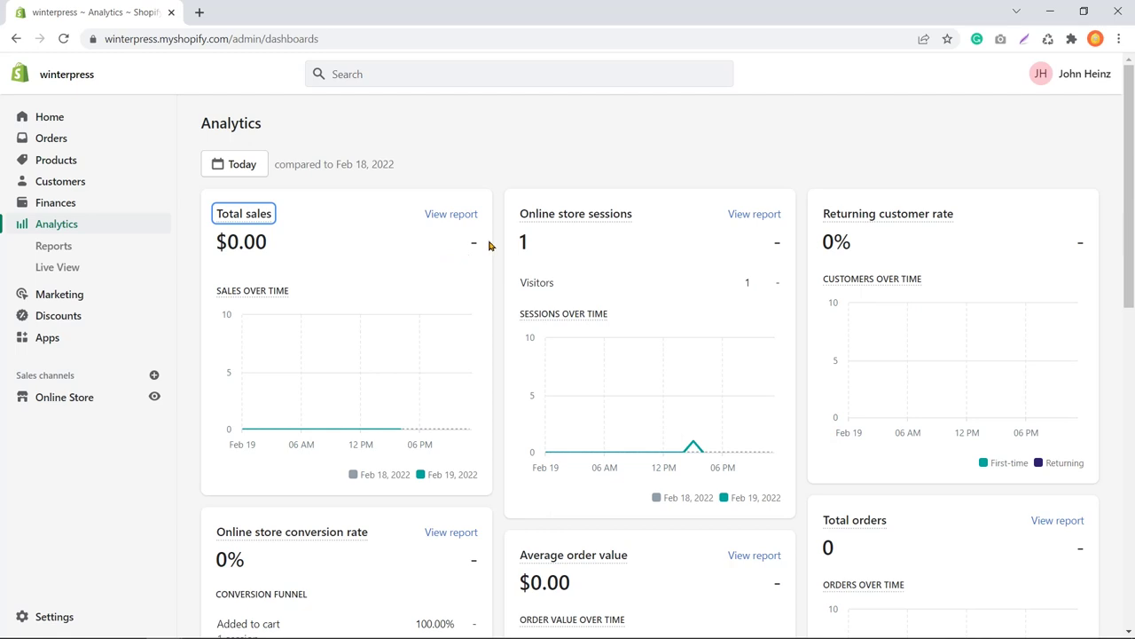
pyautogui.moveTo(575, 214)
pyautogui.scroll(-3, 867, 226)
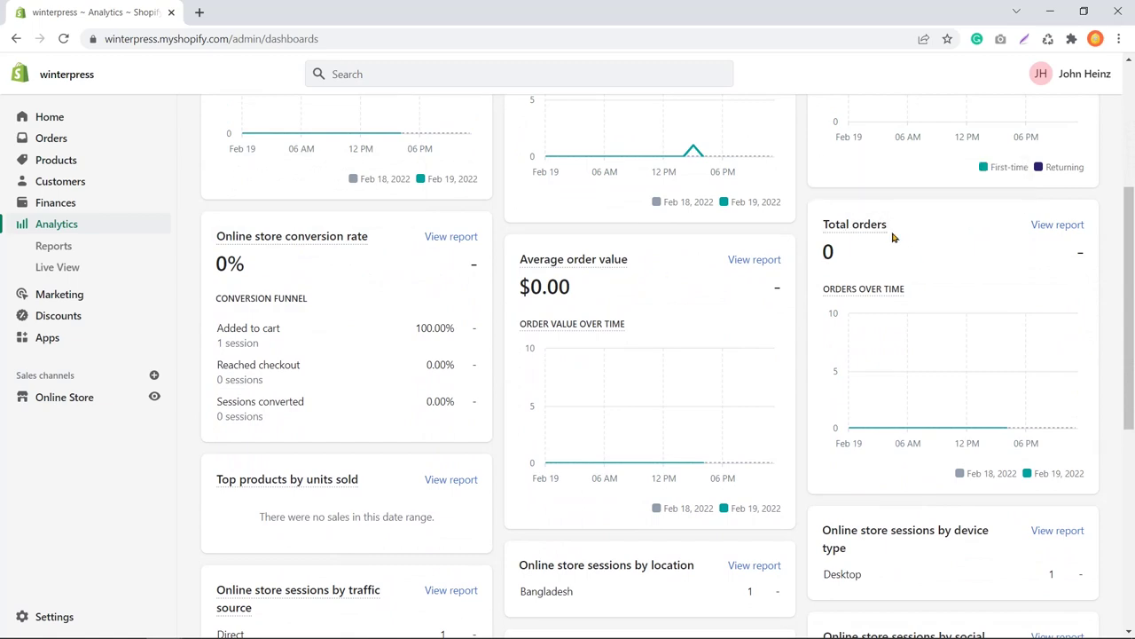
pyautogui.scroll(-1, 893, 236)
pyautogui.scroll(-2, 806, 213)
pyautogui.scroll(-2, 801, 287)
# Browse the reports overview showing $41.60 sales over 30 days.
pyautogui.click(59, 247)
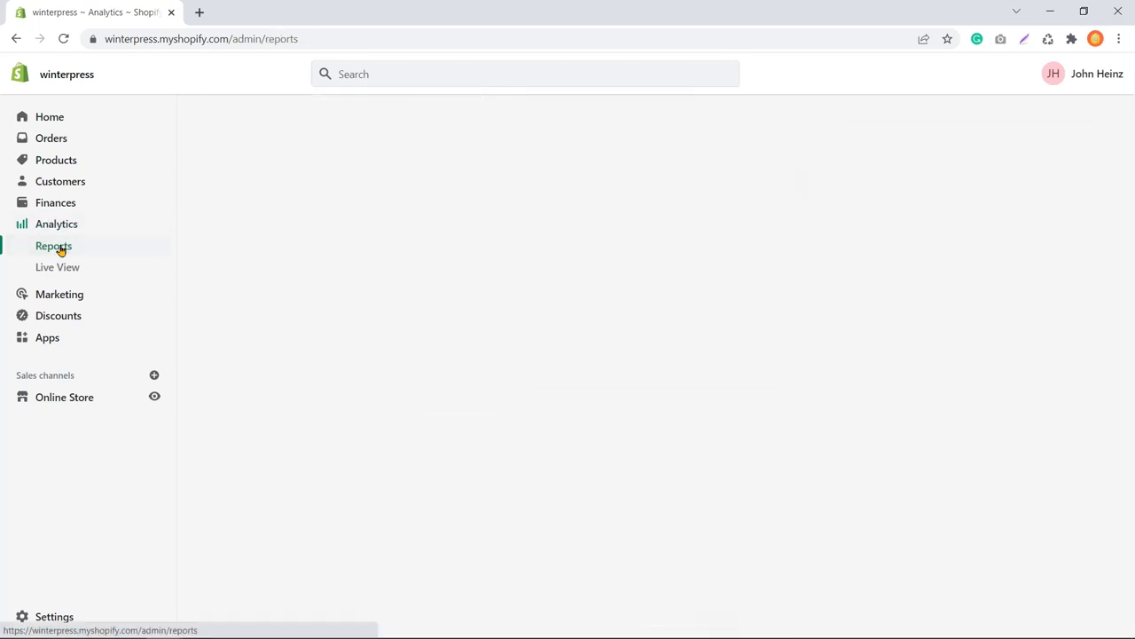
pyautogui.scroll(-1, 649, 355)
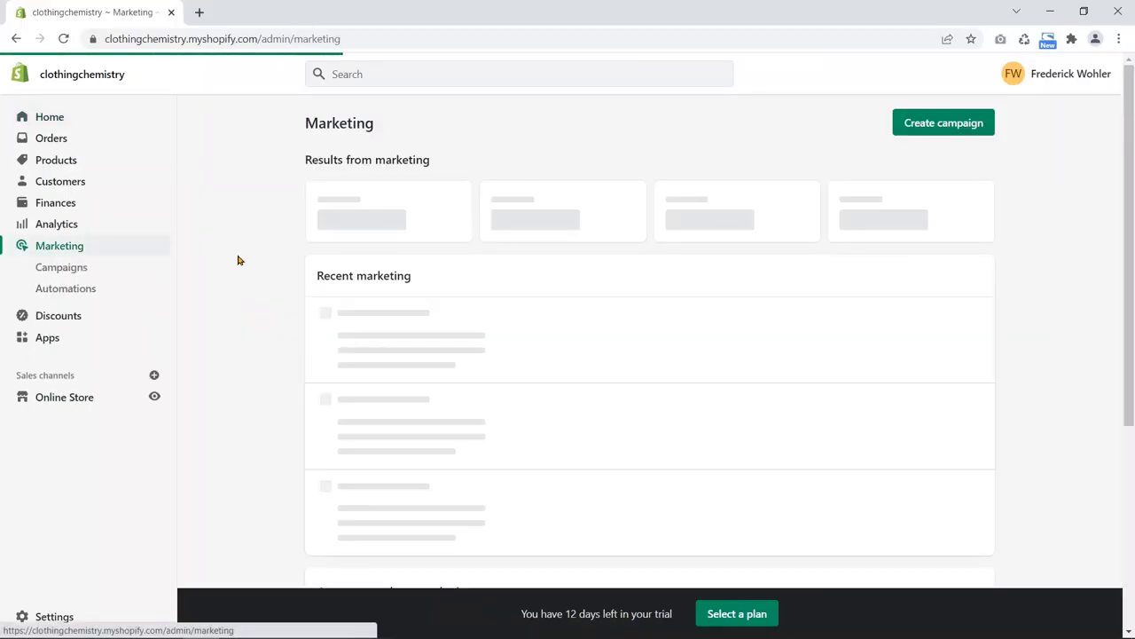
# Look over the marketing overview and the new-campaign activity list without choosing one.
pyautogui.scroll(-5, 238, 258)
pyautogui.moveTo(319, 281); pyautogui.dragTo(404, 281)
pyautogui.scroll(-2, 274, 254)
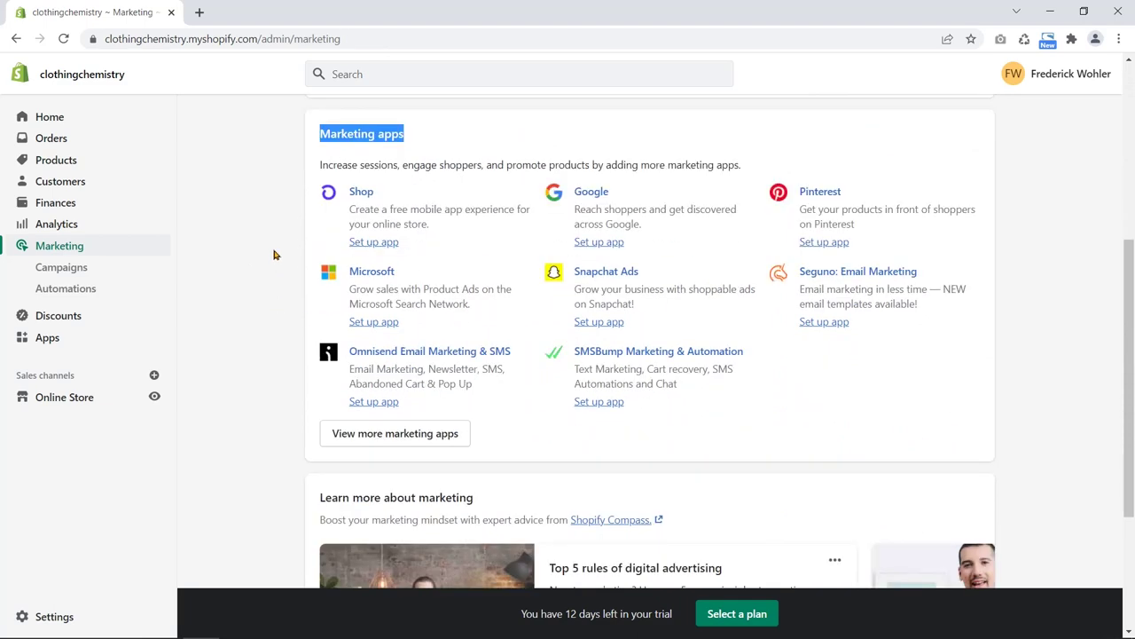
pyautogui.scroll(-1, 279, 241)
pyautogui.scroll(8, 279, 241)
pyautogui.click(944, 123)
pyautogui.scroll(-3, 618, 256)
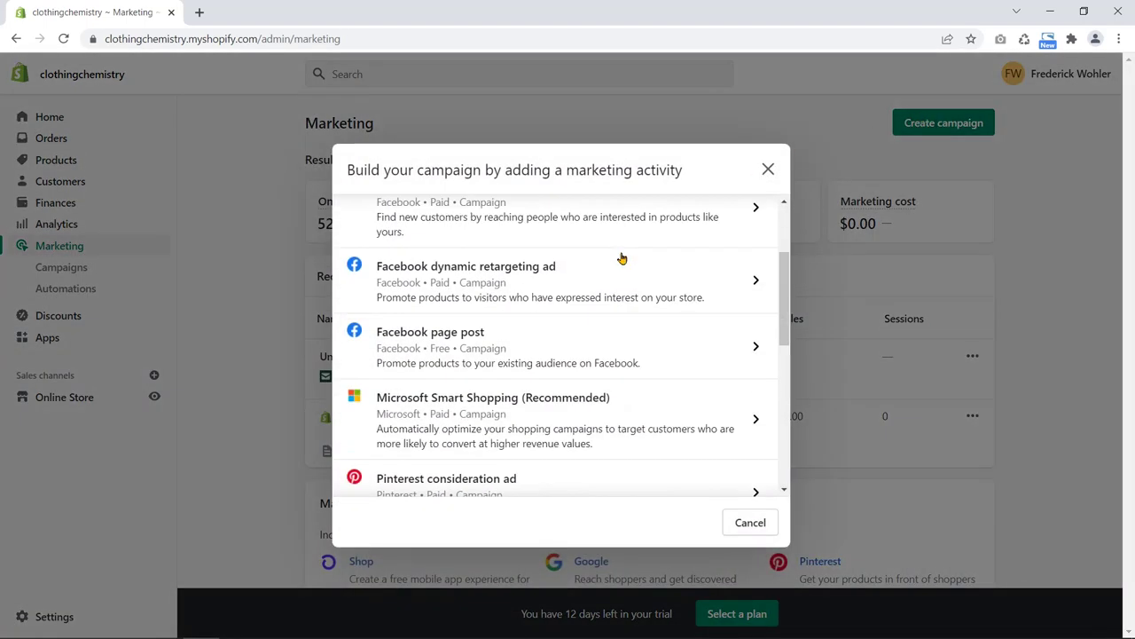
# View the marketing campaigns list and the automations available to create.
pyautogui.scroll(-4, 619, 256)
pyautogui.scroll(8, 618, 256)
pyautogui.click(750, 521)
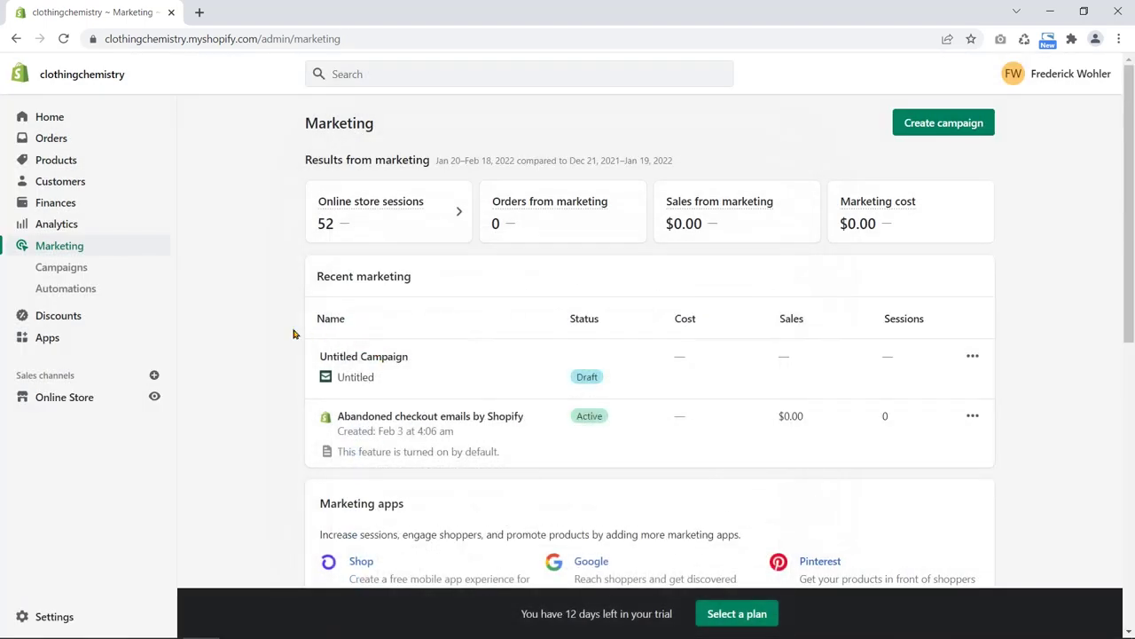
pyautogui.click(64, 268)
pyautogui.scroll(-2, 220, 266)
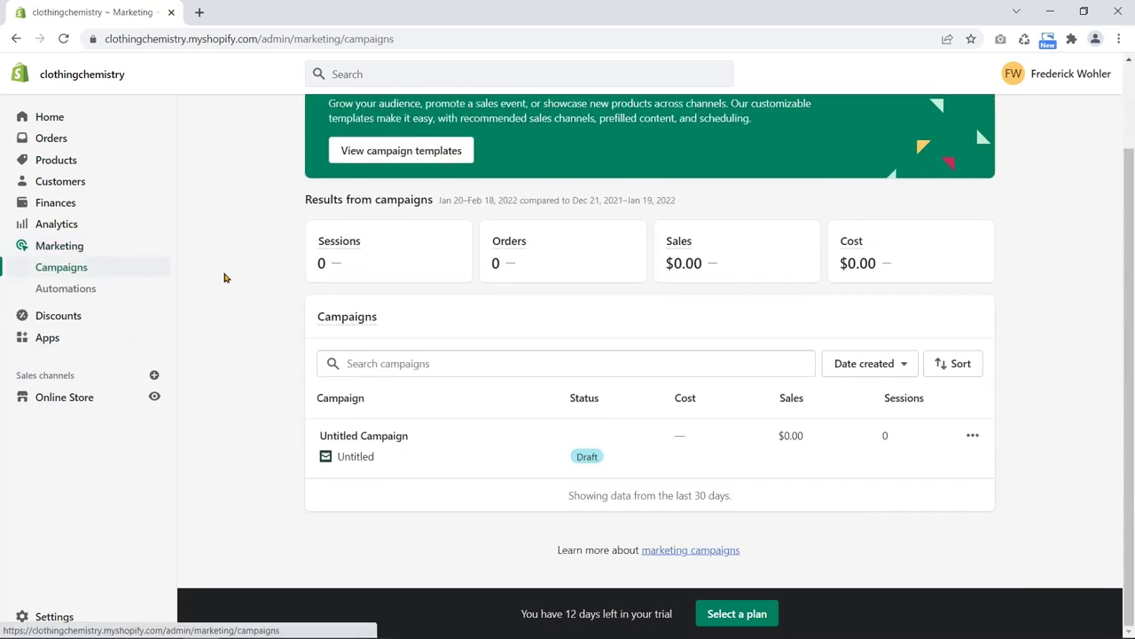
pyautogui.click(89, 285)
pyautogui.scroll(-3, 239, 294)
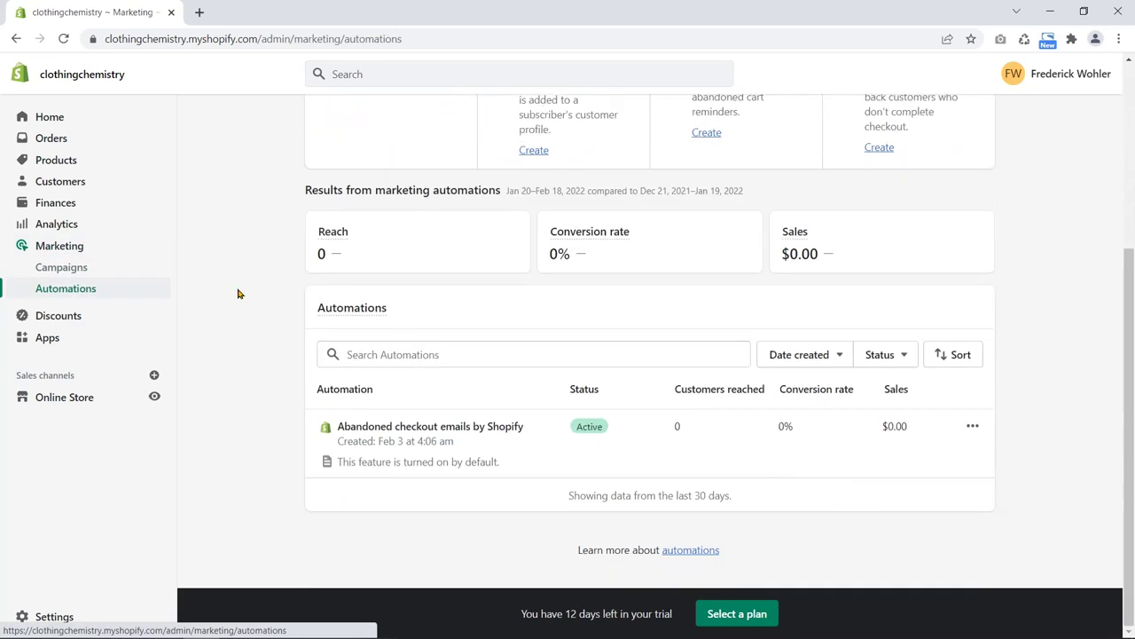
pyautogui.scroll(3, 239, 294)
pyautogui.click(940, 122)
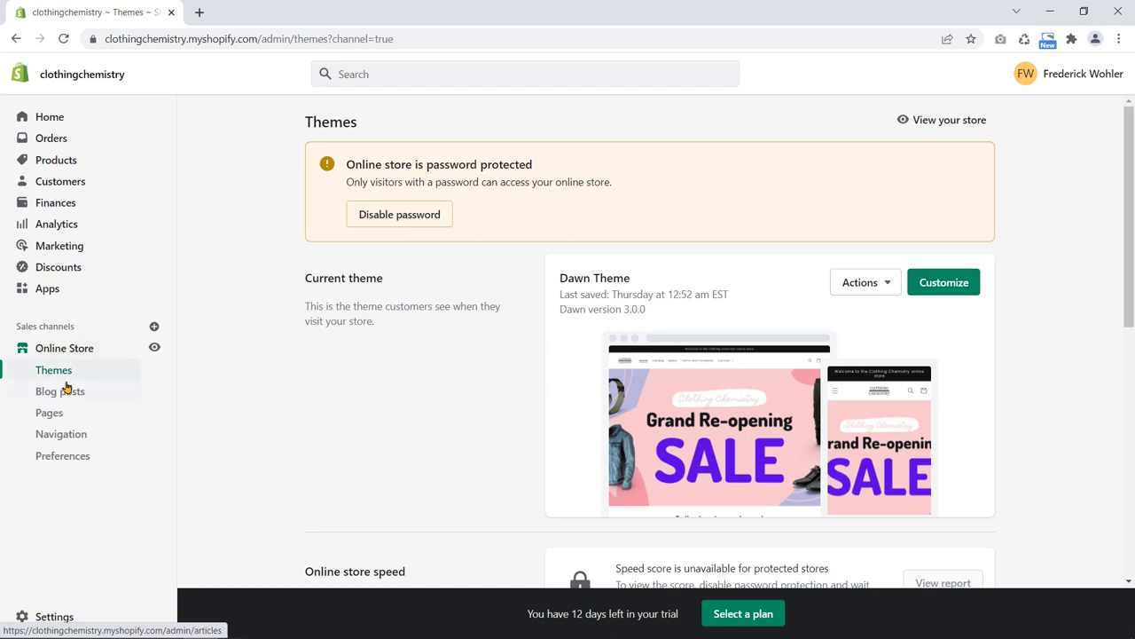
# Open the 'Menswear in New York' blog post and expand its website SEO title and description.
pyautogui.click(56, 393)
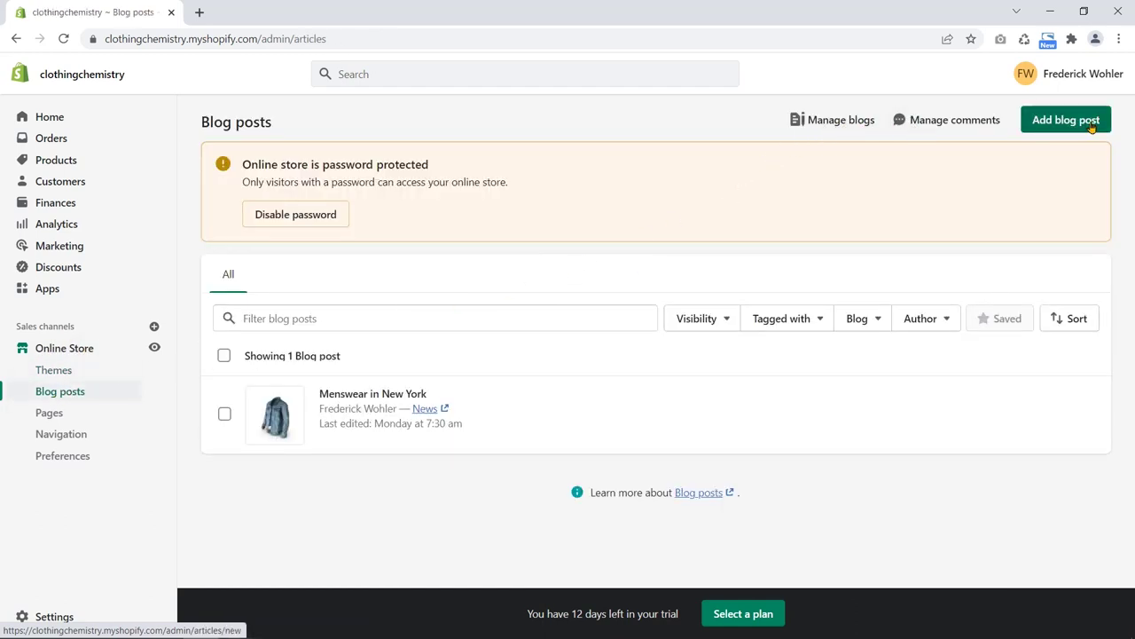
pyautogui.click(373, 396)
pyautogui.scroll(-3, 268, 408)
pyautogui.scroll(-5, 269, 408)
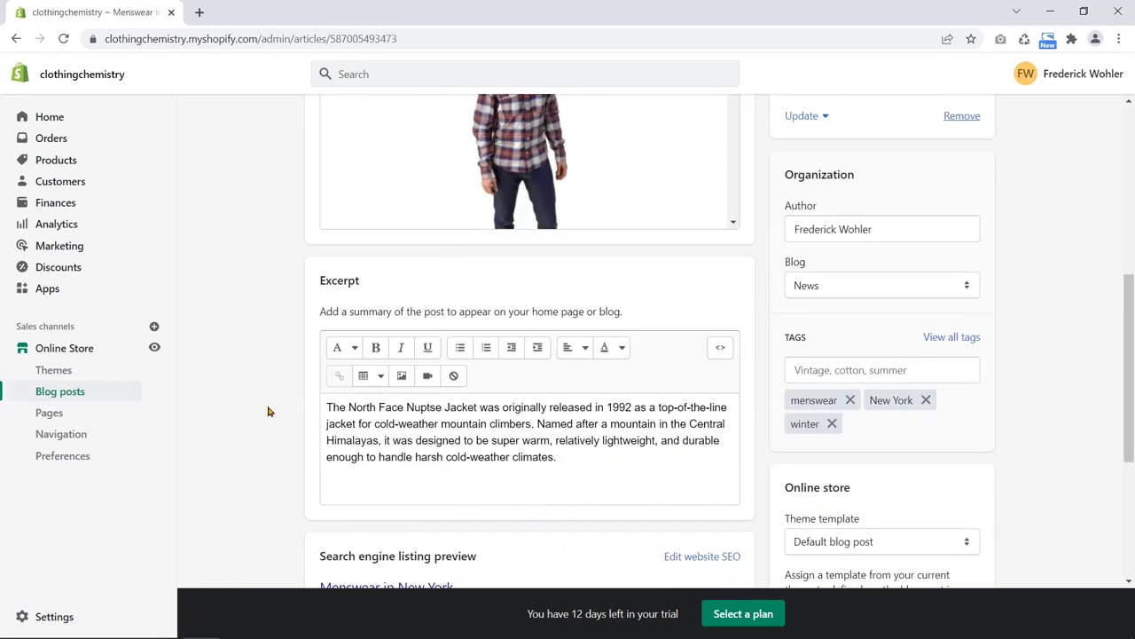
pyautogui.scroll(-3, 269, 408)
pyautogui.scroll(-2, 268, 408)
pyautogui.click(695, 263)
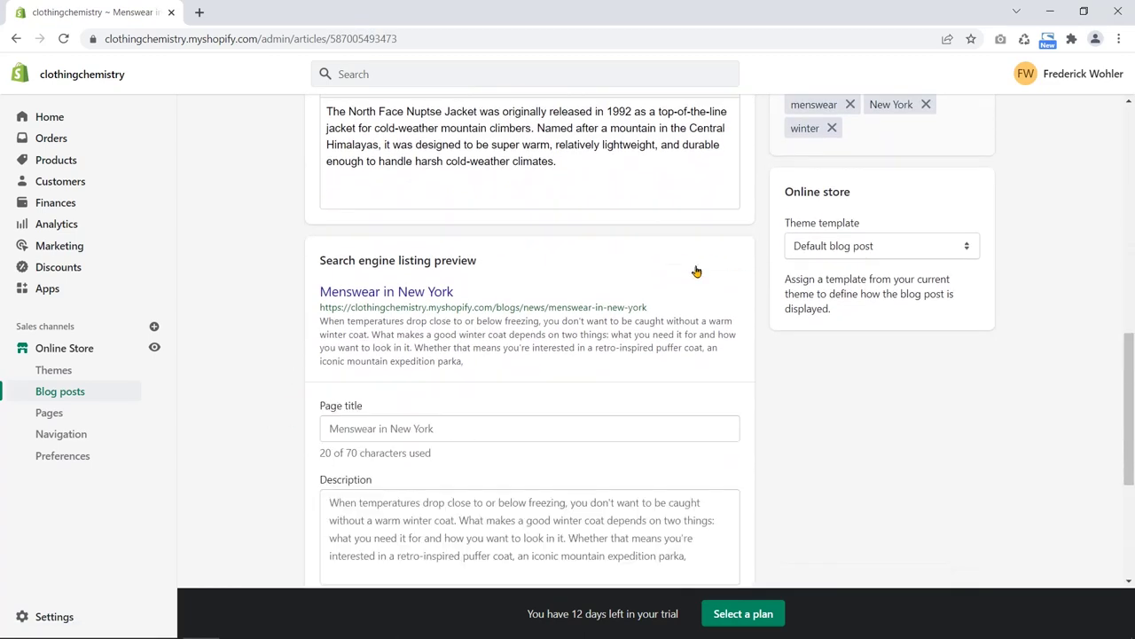